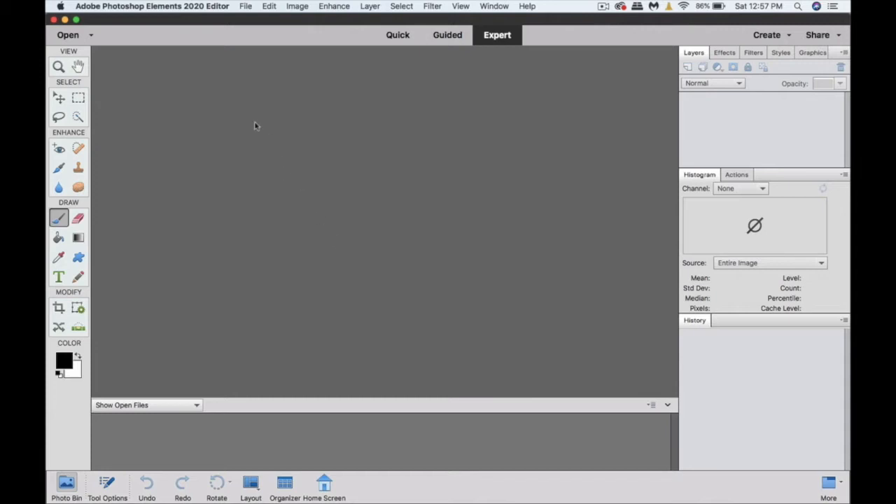
- Start opening image files and browse to the Cloud Sculpting folder
click(246, 6)
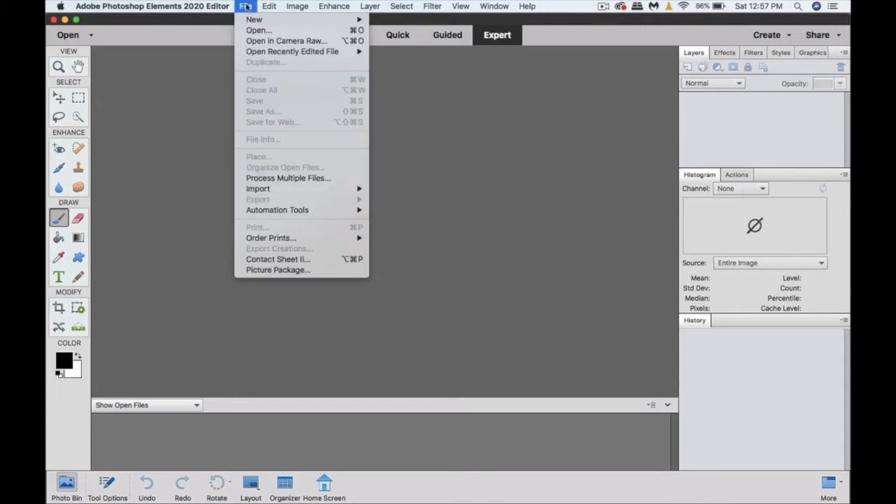
click(256, 31)
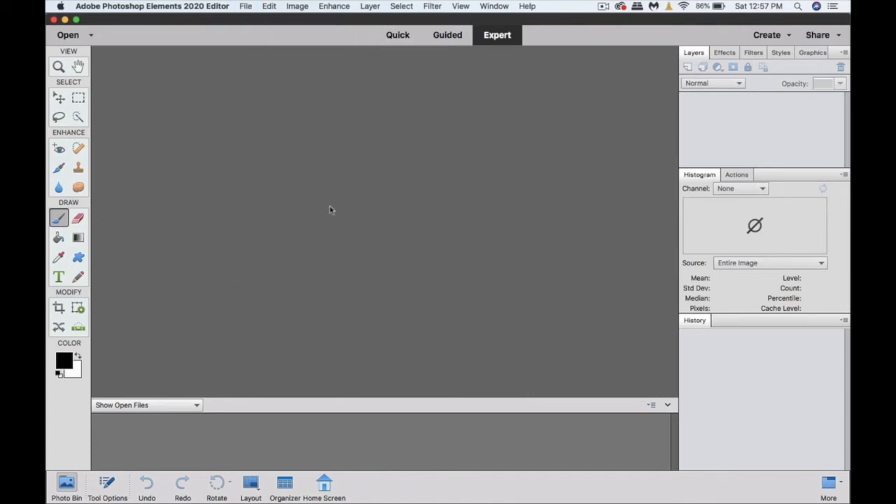
key(super+Up)
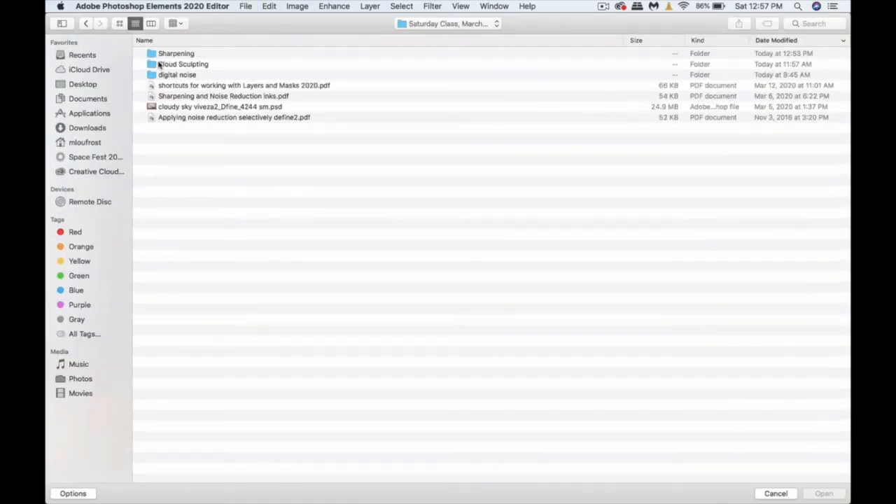
click(151, 64)
double_click(151, 65)
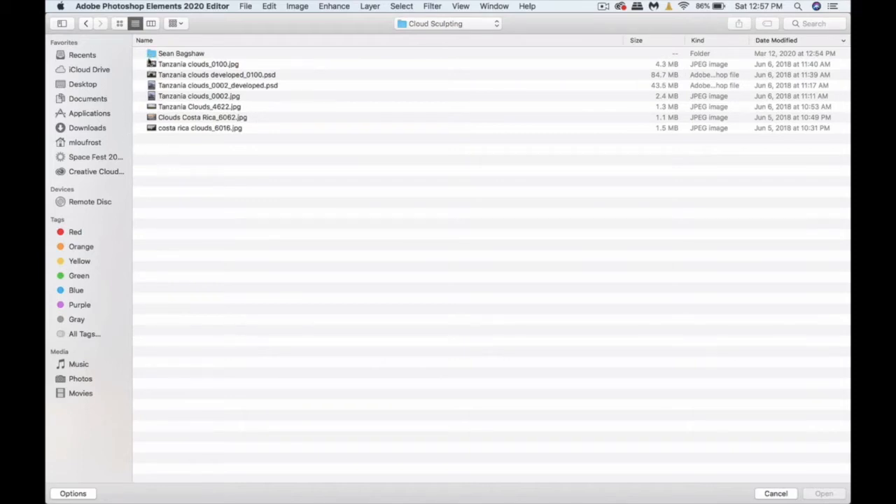
- Look at the files in the subfolder of Cloud Sculpting and return to the Cloud Sculpting folder
double_click(152, 54)
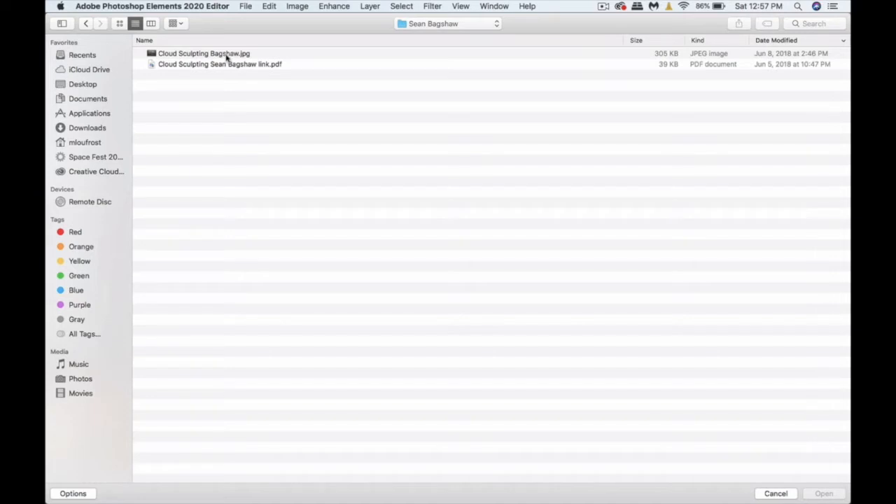
click(496, 24)
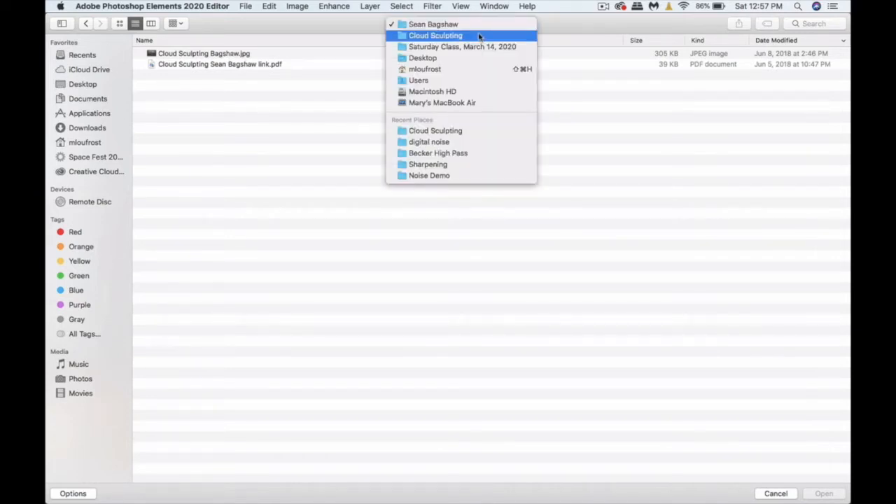
click(478, 35)
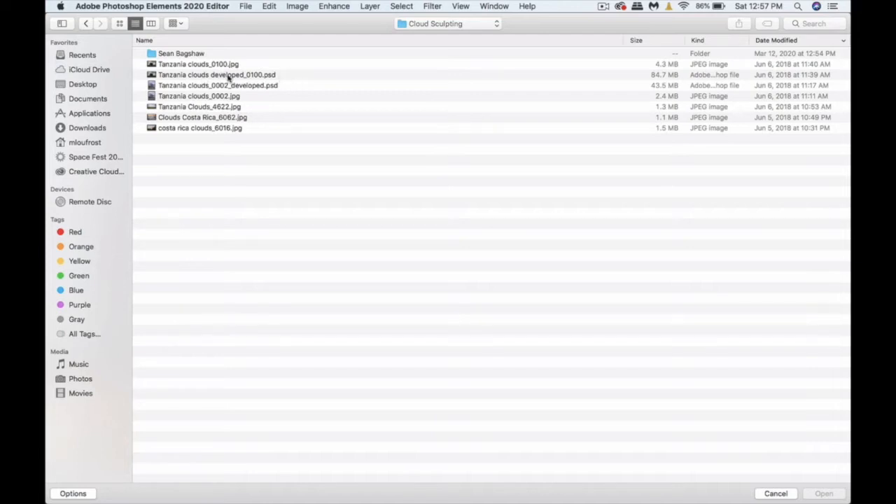
- Open Tanzania clouds developed_0100.psd and Tanzania clouds_0002_developed.psd together
click(285, 75)
shift+click(285, 86)
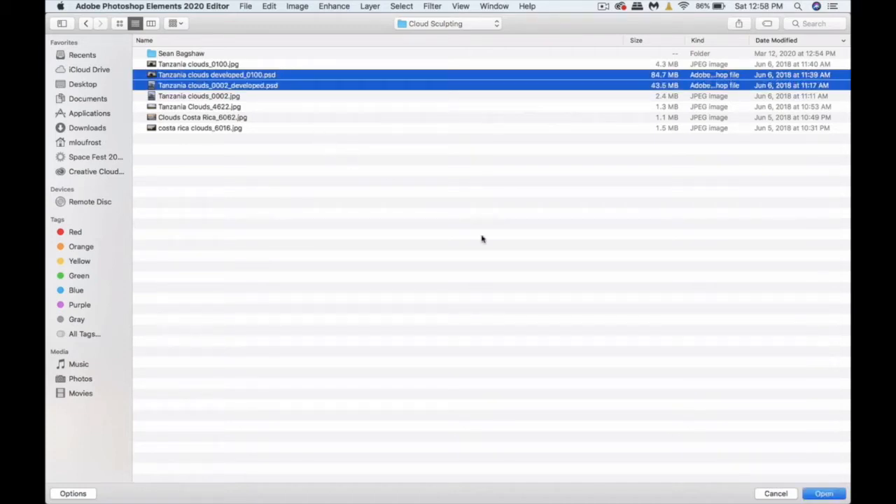
click(823, 493)
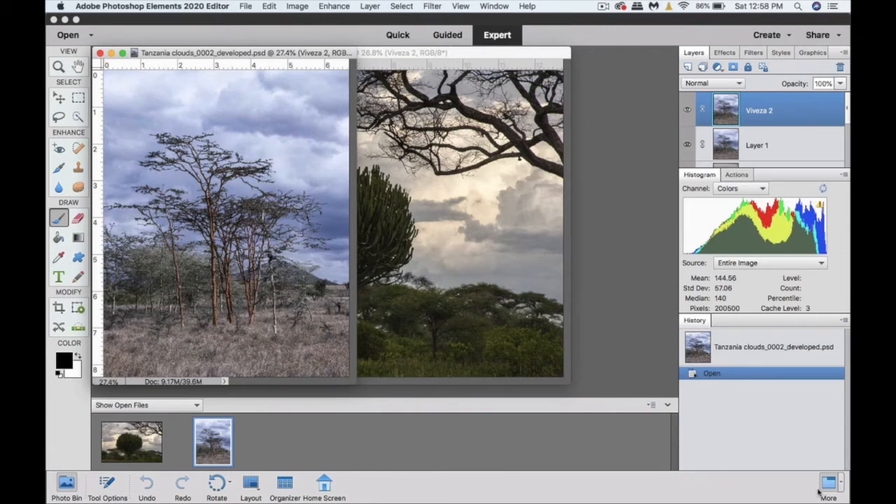
- Consolidate all open images to tabs and collapse the Histogram and History panels to show the full layer stack
click(497, 7)
mouse_move(500, 19)
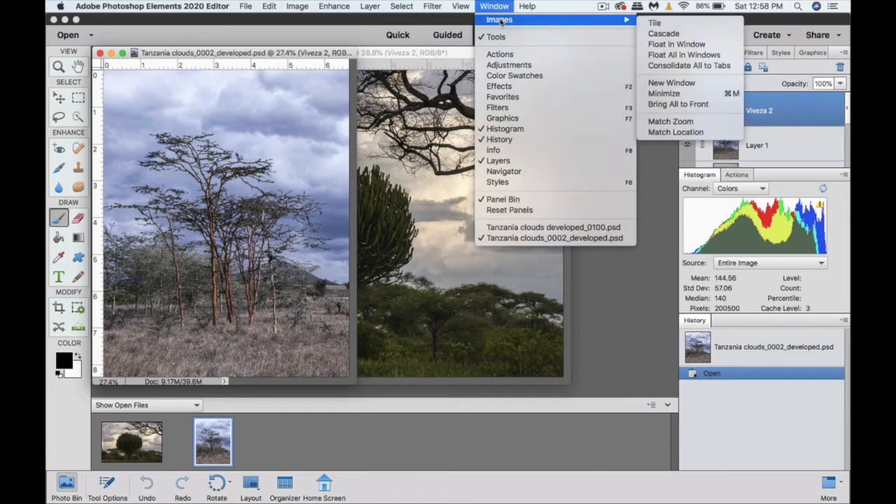
click(708, 67)
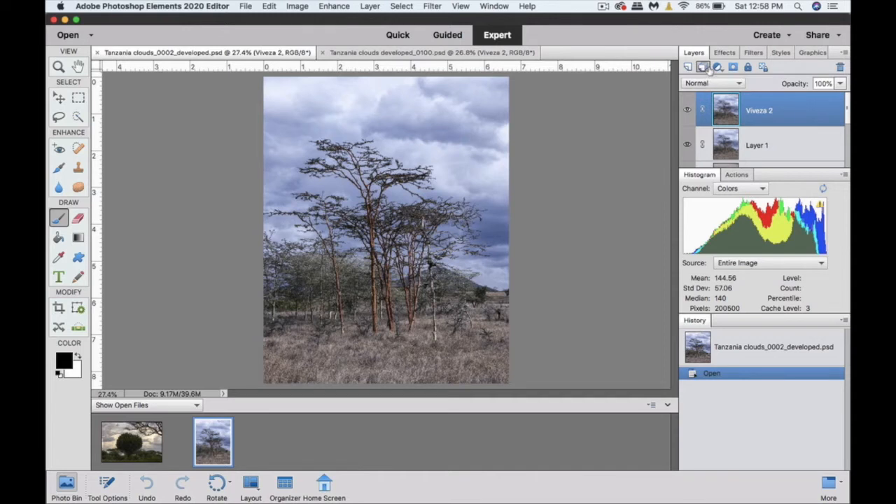
double_click(776, 177)
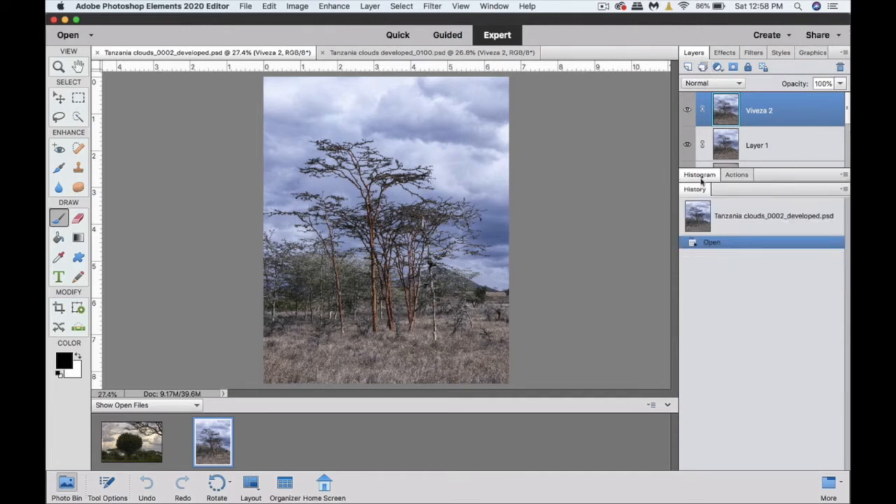
double_click(732, 189)
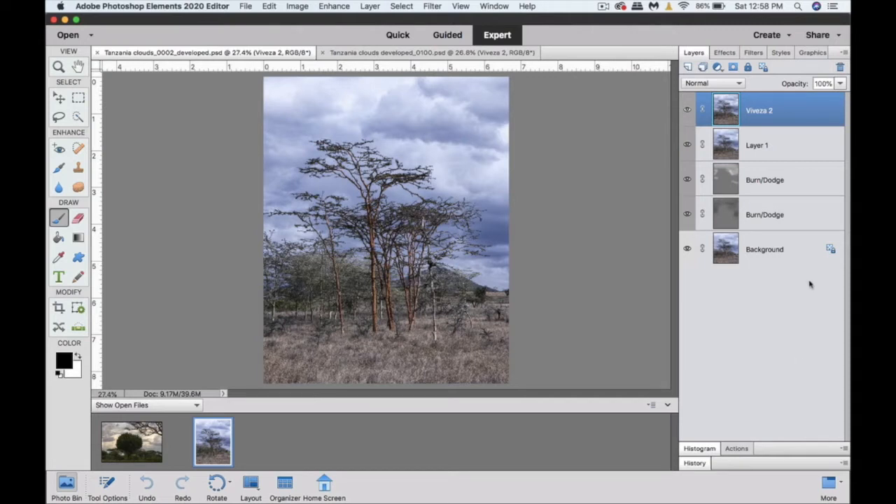
- Show only the Background layer and switch the lower Burn/Dodge layer on and off to compare its effect, leaving it on
alt+click(688, 249)
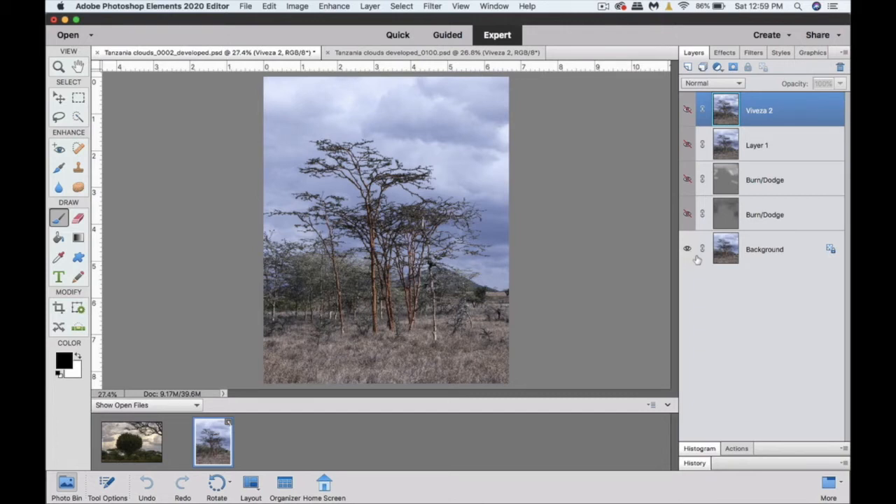
click(688, 215)
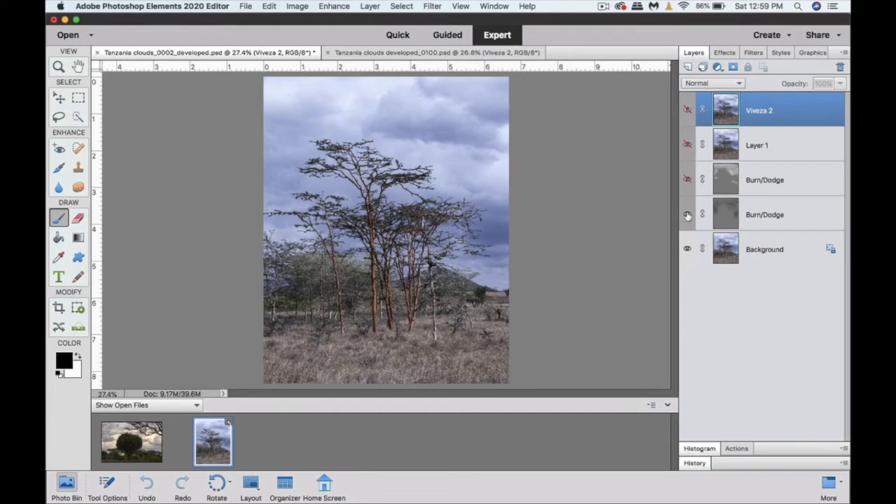
click(688, 215)
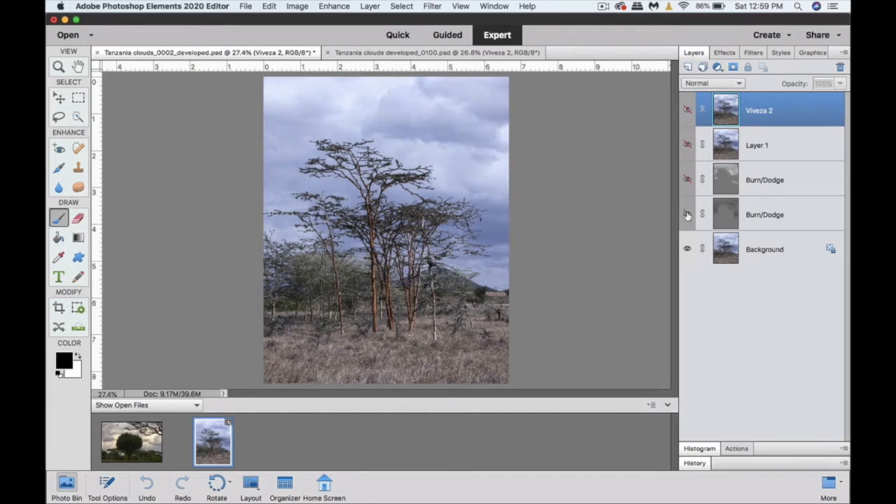
click(688, 215)
click(688, 215)
click(688, 215)
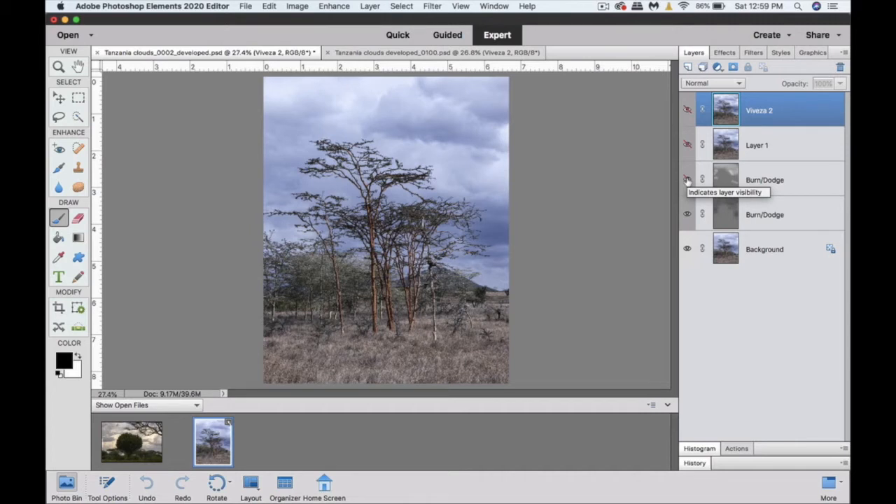
- Switch the upper Burn/Dodge layer on and off to compare its effect on the clouds, leaving it on
click(688, 180)
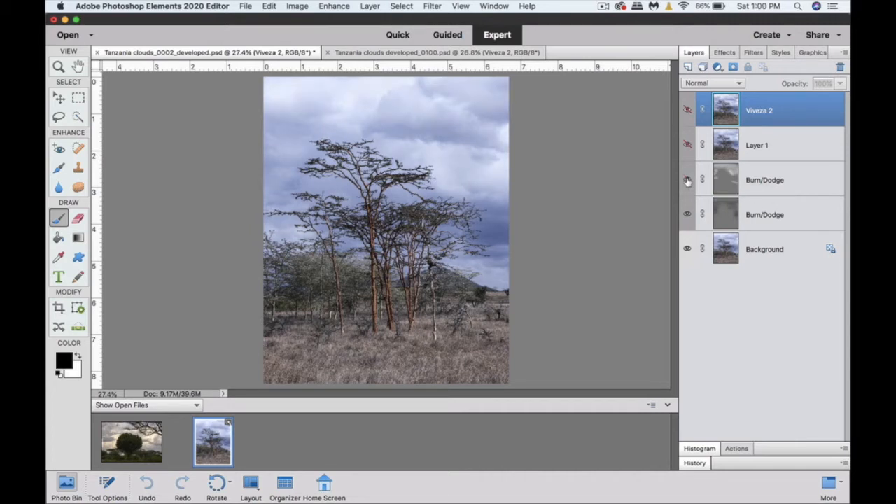
click(687, 180)
click(687, 180)
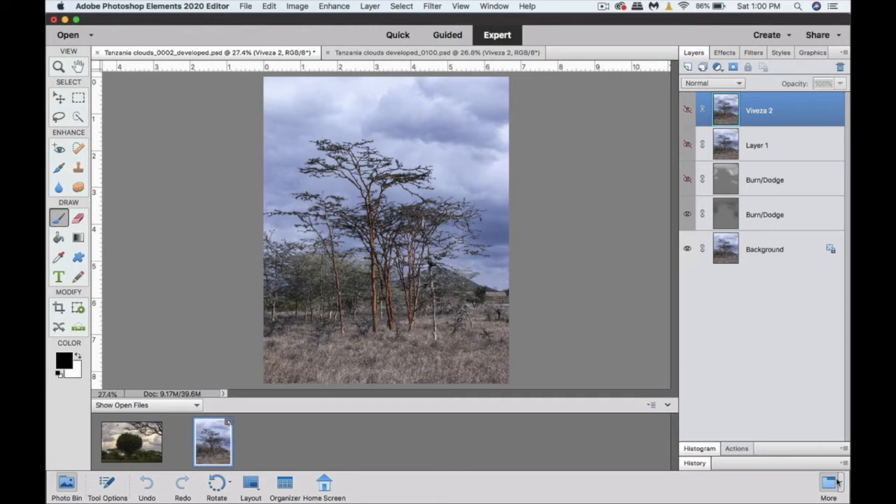
click(687, 180)
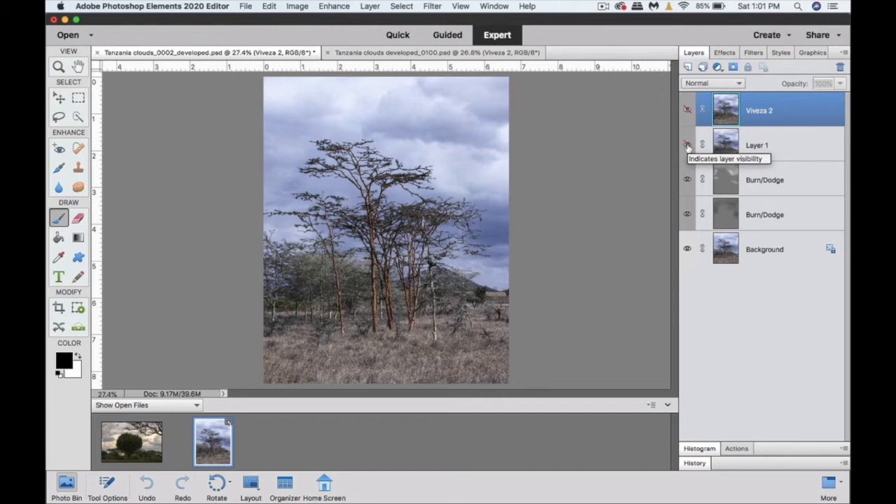
- Show Layer 1 and switch the Viveza 2 layer on and off to compare its effect, leaving both layers on
click(688, 145)
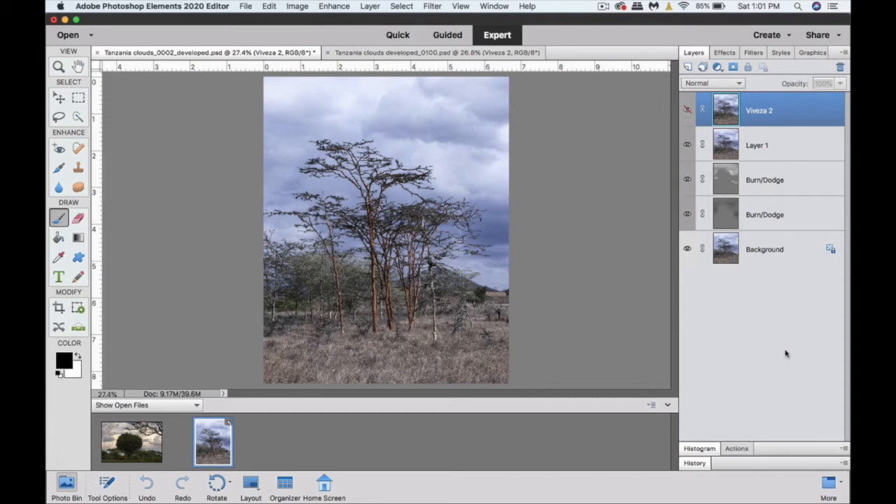
click(688, 111)
click(688, 111)
click(688, 111)
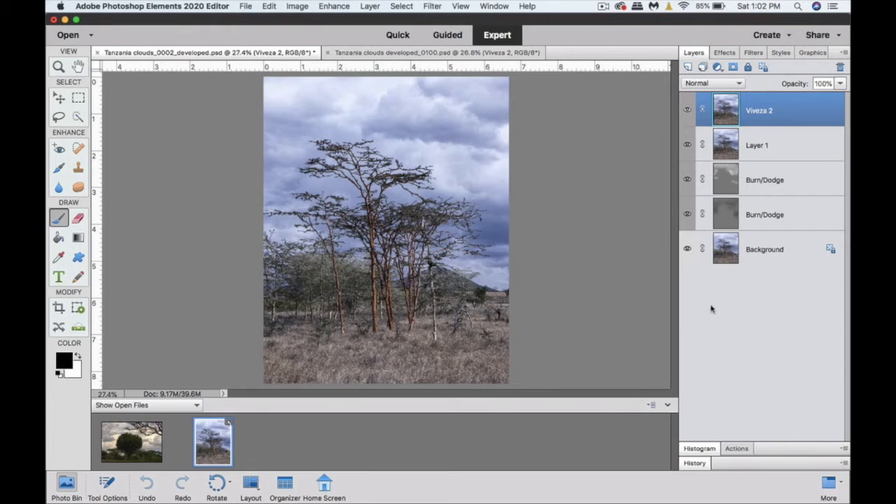
- Compare the original Background with the fully edited image by hiding and restoring all the other layers twice
alt+click(688, 251)
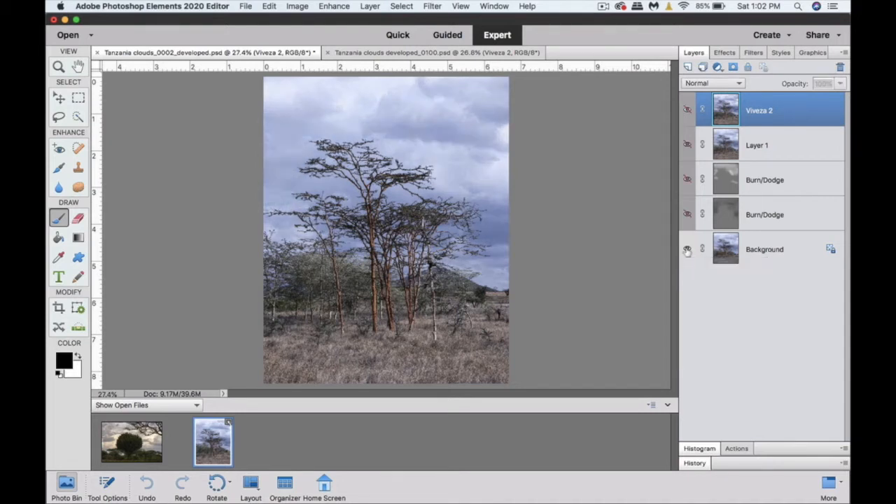
alt+click(687, 251)
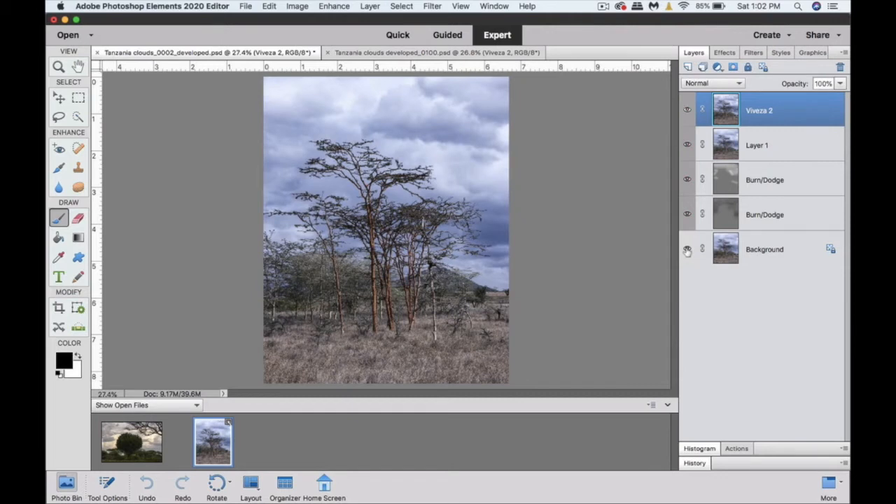
alt+click(687, 250)
alt+click(687, 250)
- In Tanzania clouds developed_0100.psd, show only the Background and switch the lower Burn/Dodge layer on and off to compare its effect
click(135, 451)
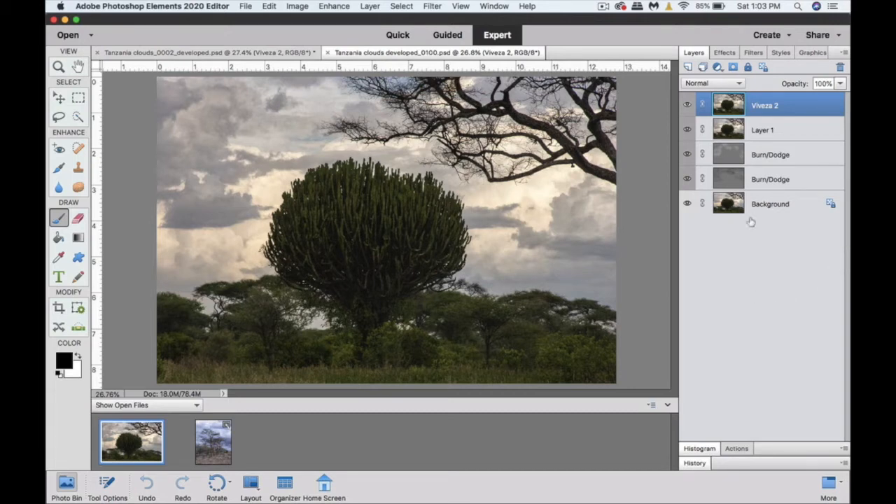
alt+click(688, 203)
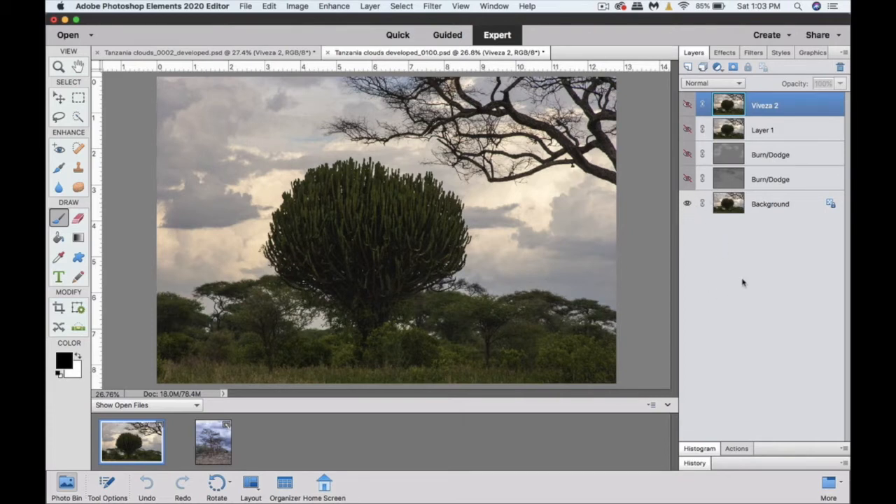
click(687, 180)
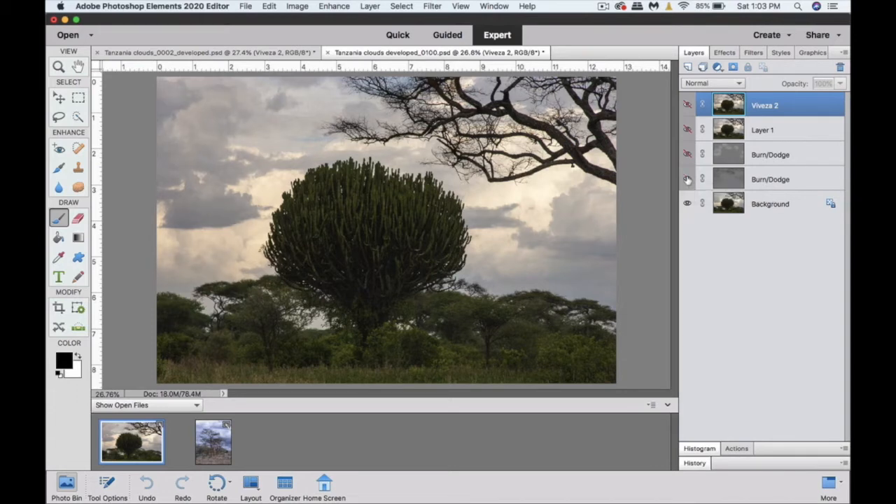
click(687, 179)
click(688, 180)
click(688, 179)
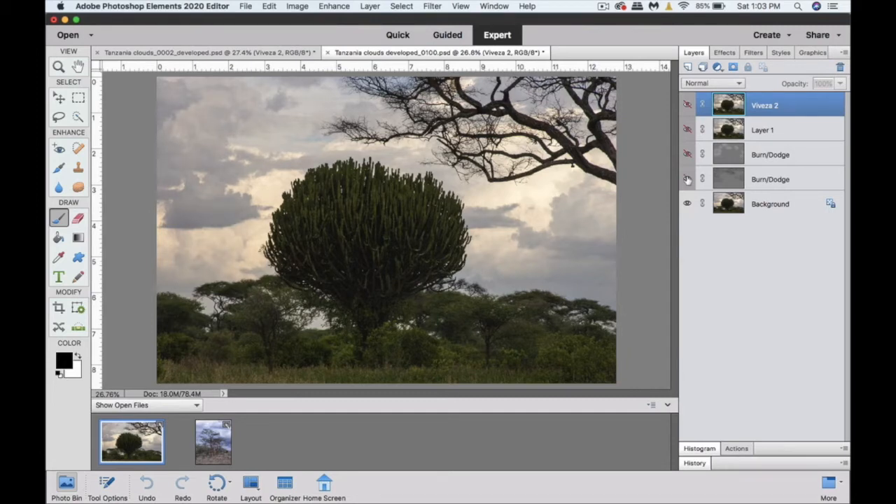
click(687, 179)
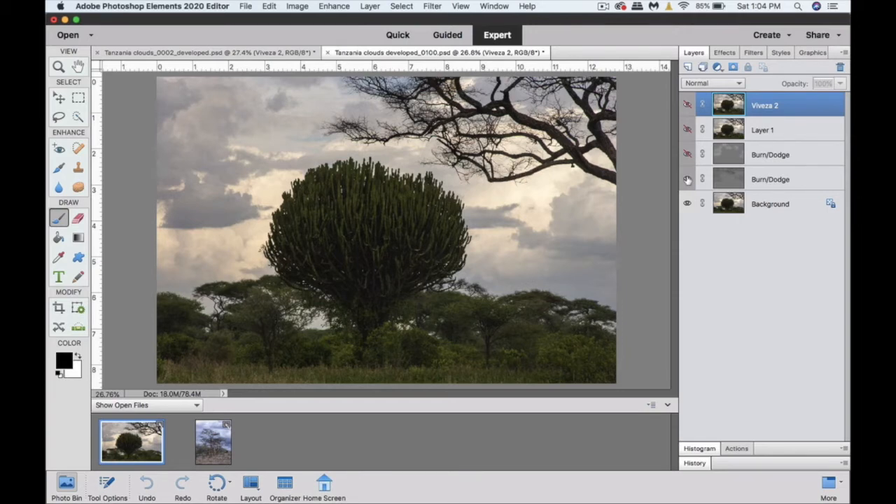
click(687, 180)
- Show the upper Burn/Dodge layer and Layer 1, and switch the Viveza 2 layer on and off to compare its effect
click(687, 154)
click(687, 105)
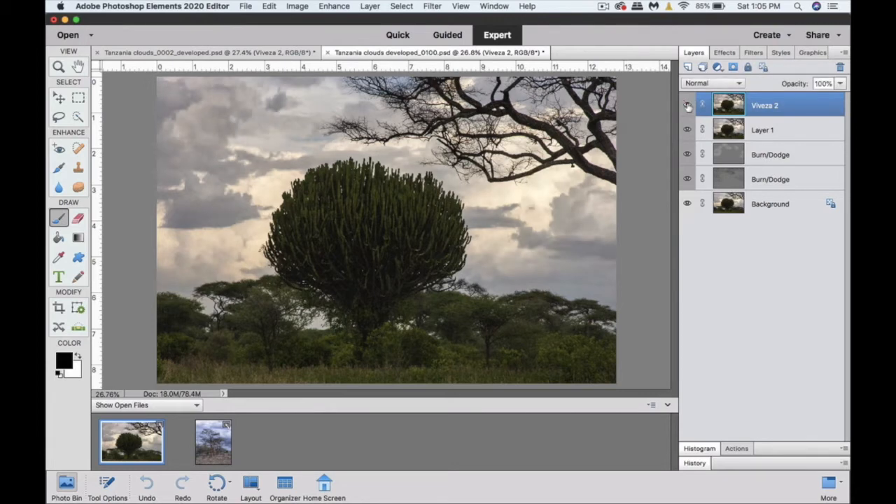
click(688, 105)
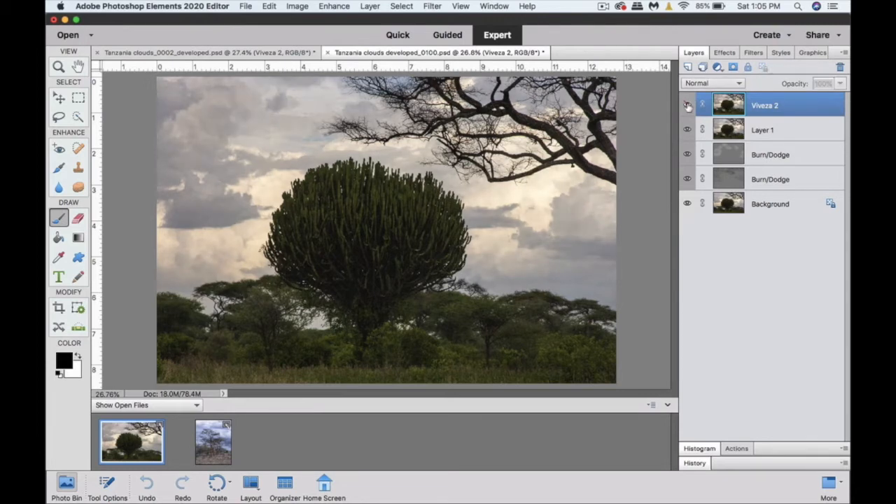
click(688, 105)
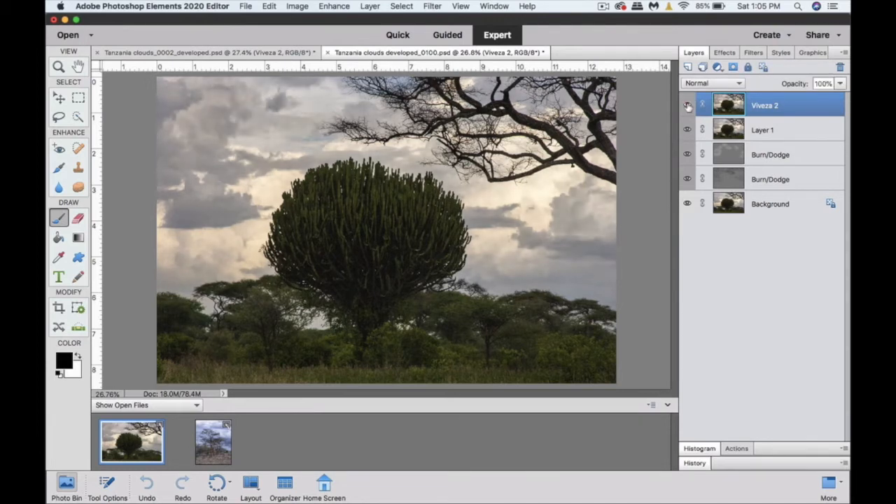
click(688, 105)
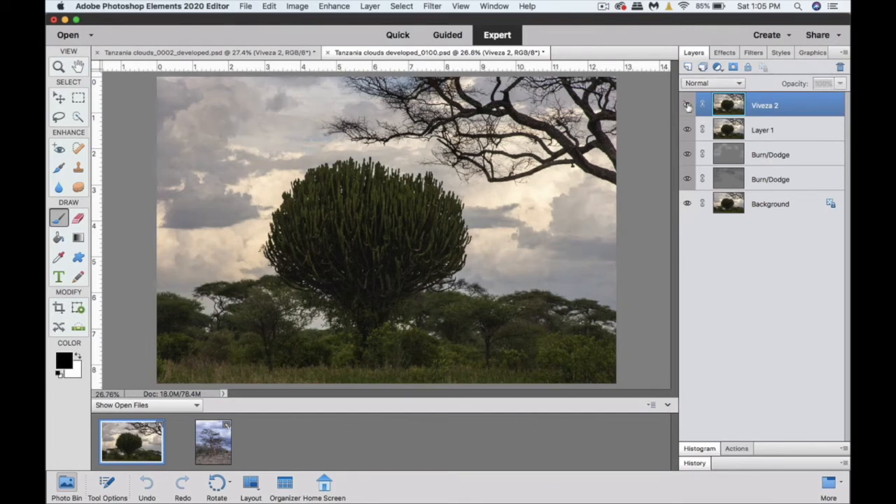
click(688, 105)
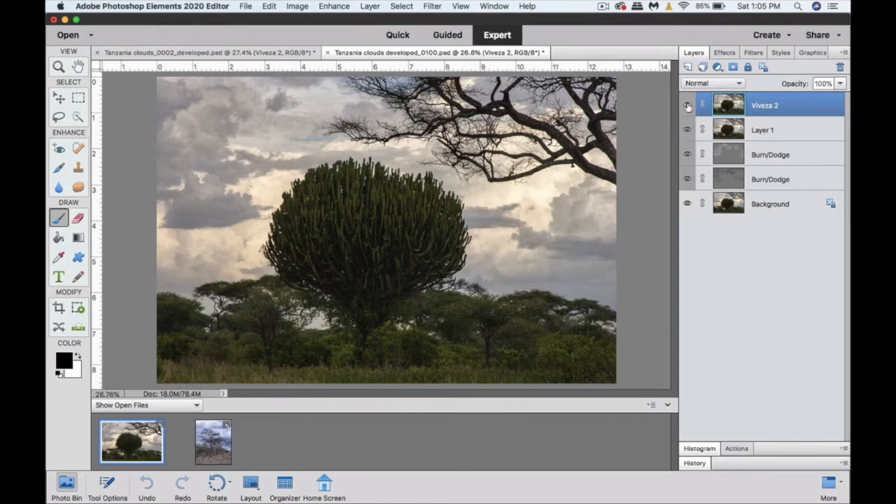
click(688, 105)
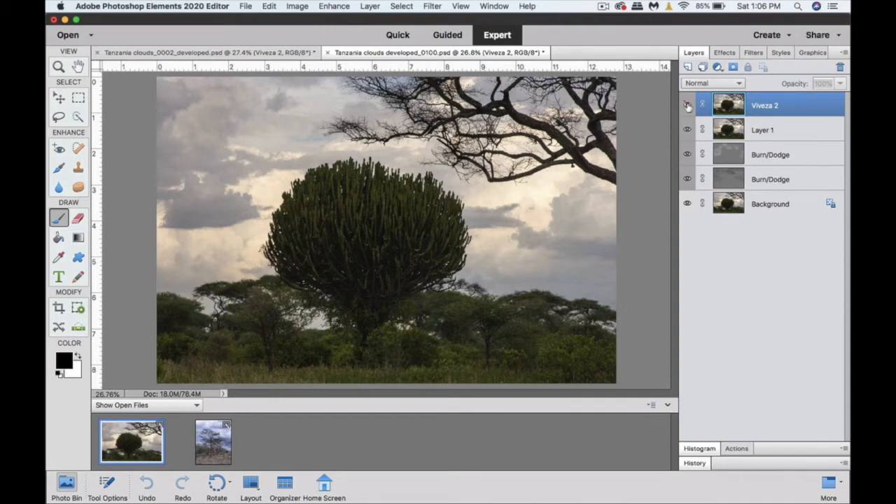
click(688, 105)
click(433, 6)
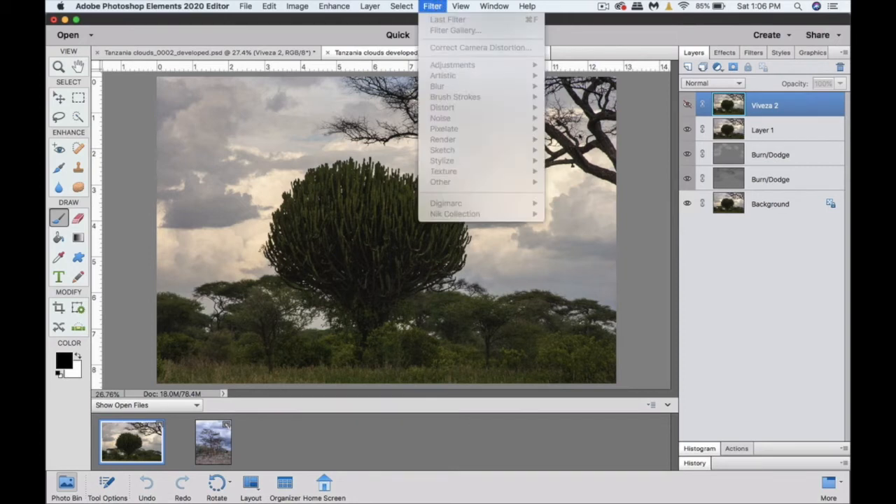
click(615, 25)
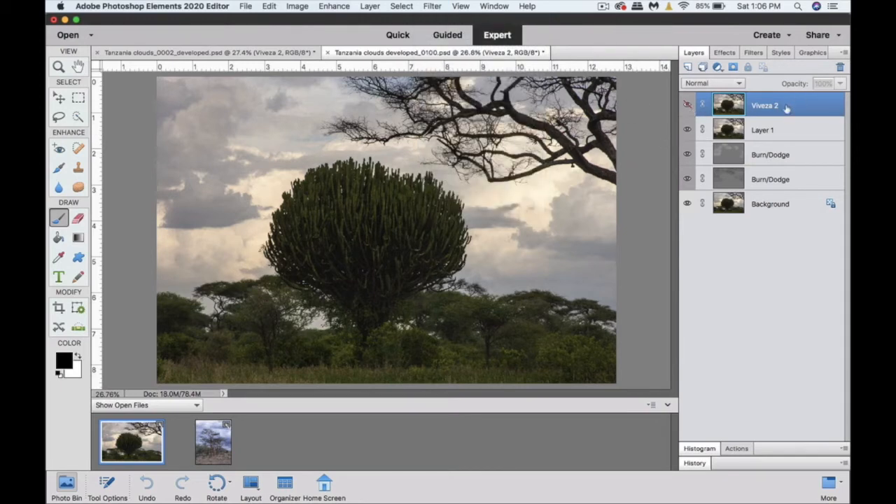
click(686, 105)
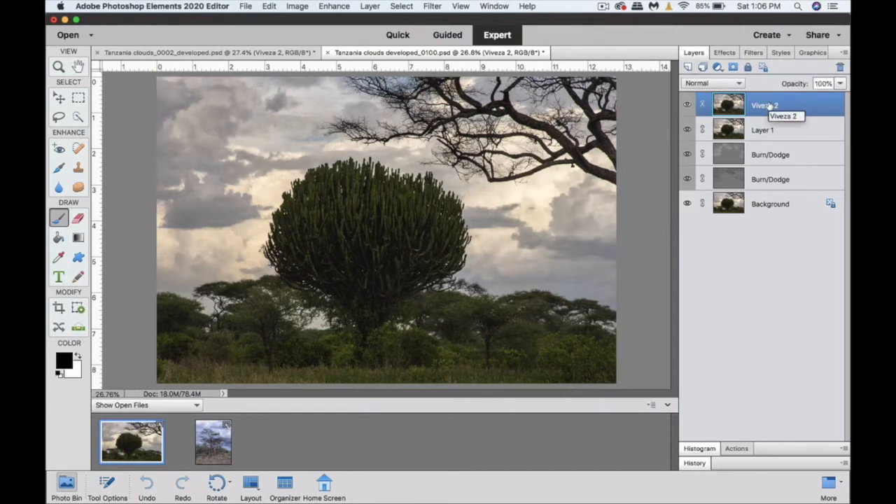
- Delete the Viveza 2 layer from Tanzania clouds developed_0100.psd
click(372, 7)
click(389, 41)
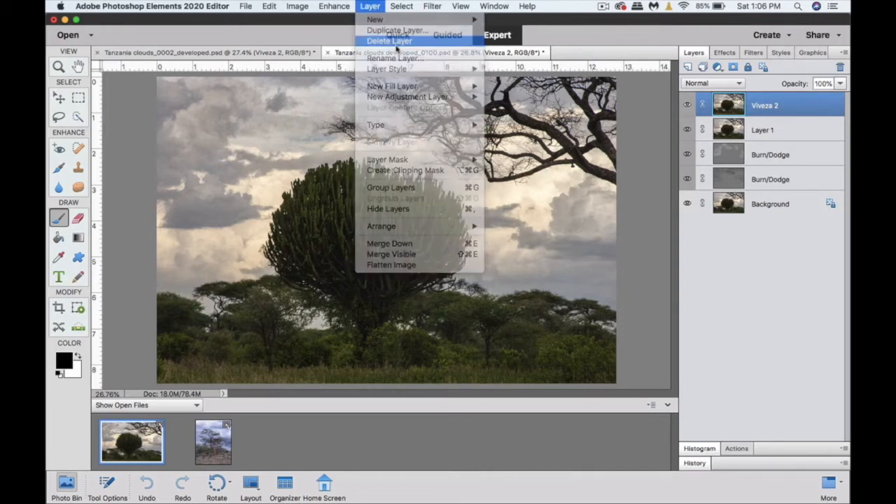
key(Return)
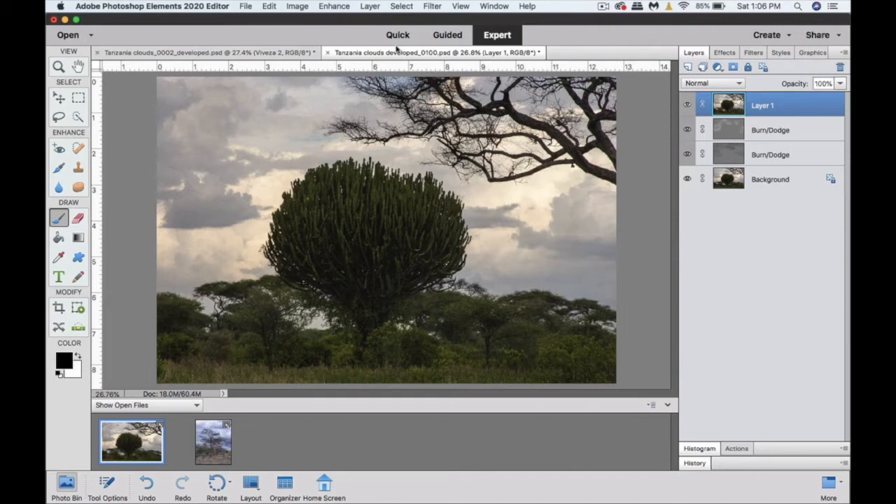
- Run the Nik Collection Viveza 2 filter on Layer 1 and add a control point of 35% size in the sky up and left of the cactus tree
click(432, 7)
mouse_move(476, 215)
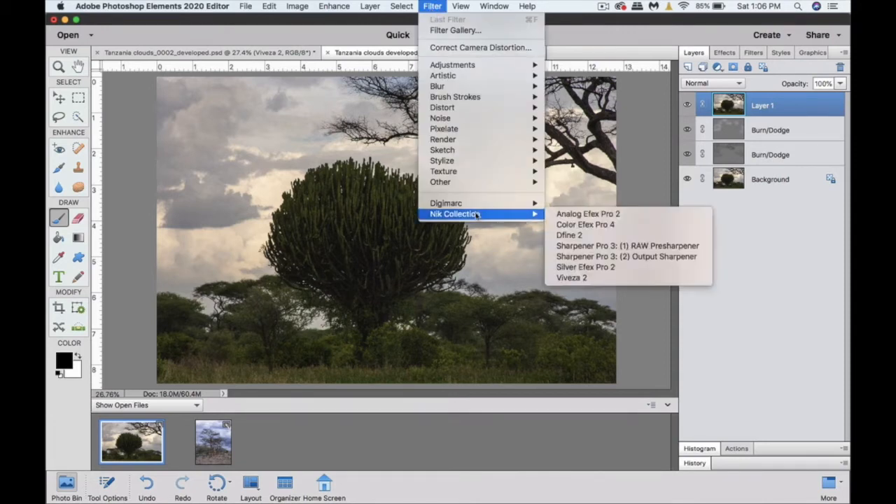
click(608, 279)
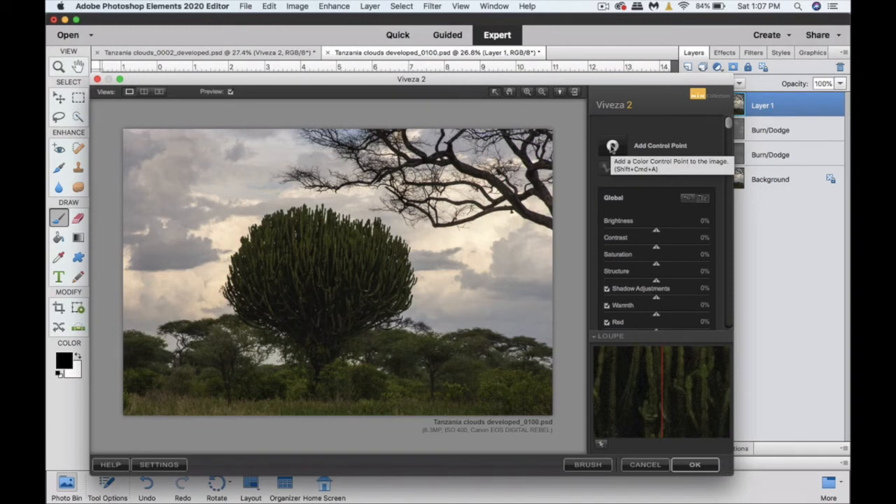
click(613, 146)
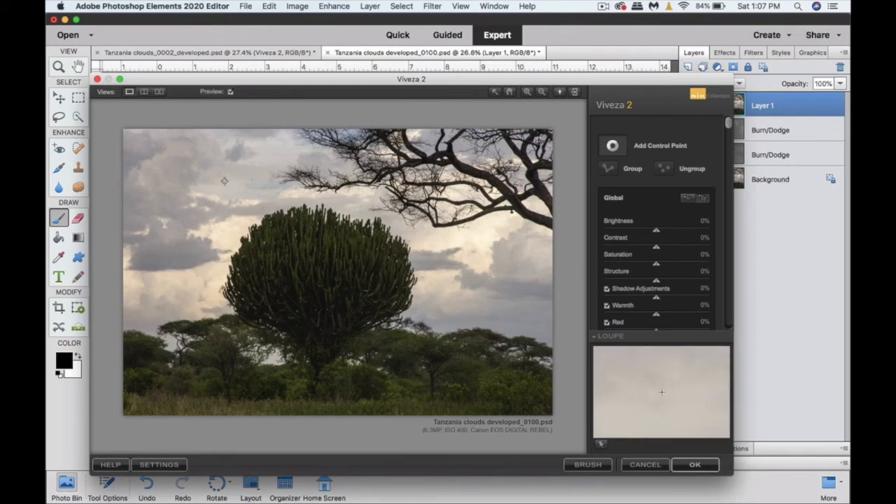
click(225, 181)
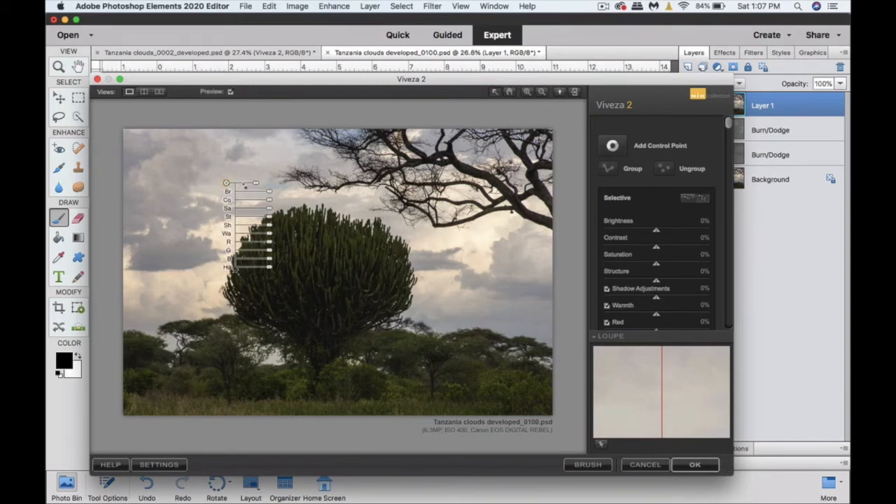
drag(256, 186, 260, 186)
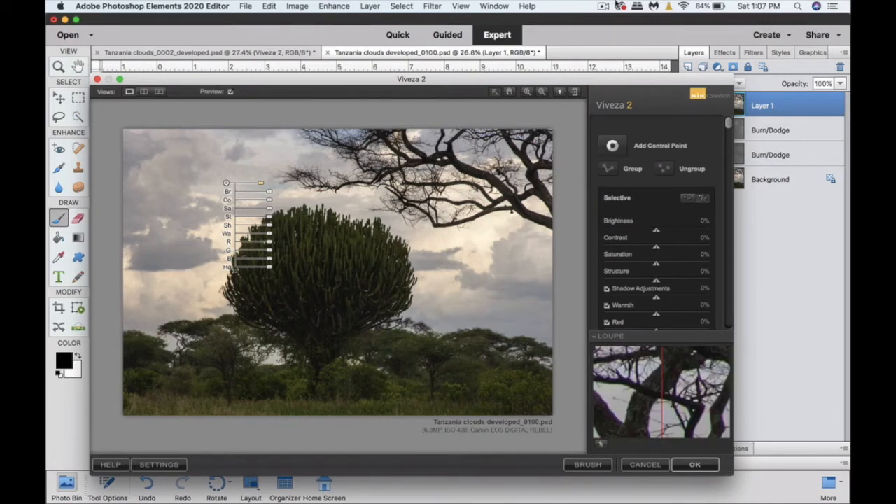
- Show Control Point 1's selection mask, shift the point slightly toward the tree within the bright clouds, and hide the mask
drag(729, 124, 743, 239)
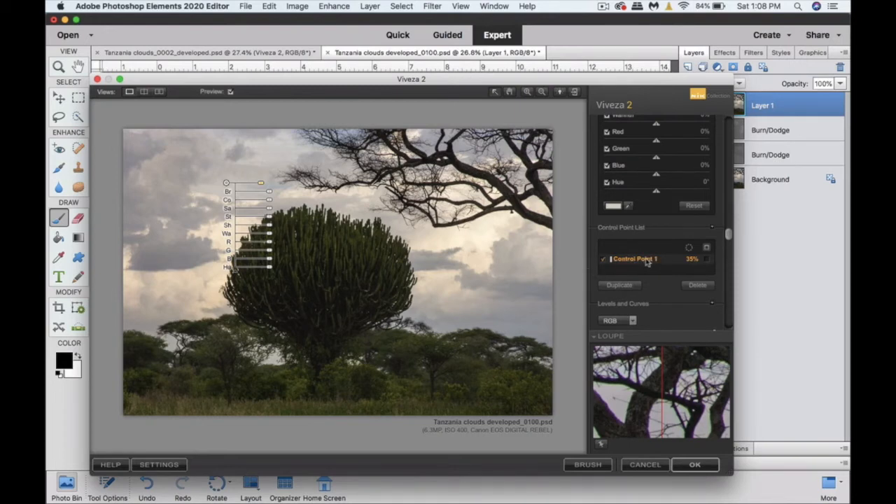
click(707, 261)
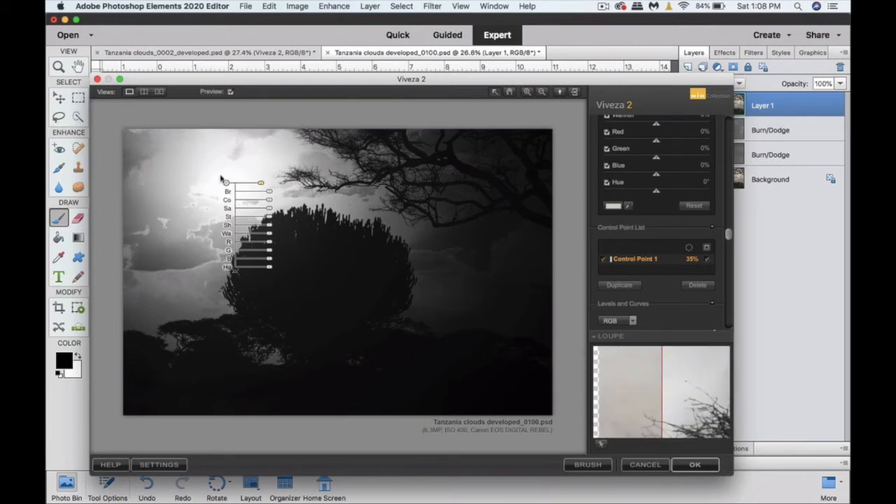
mouse_move(226, 183)
mouse_down()
mouse_move(248, 166)
mouse_move(231, 152)
mouse_move(215, 208)
mouse_move(187, 211)
mouse_move(232, 189)
mouse_up()
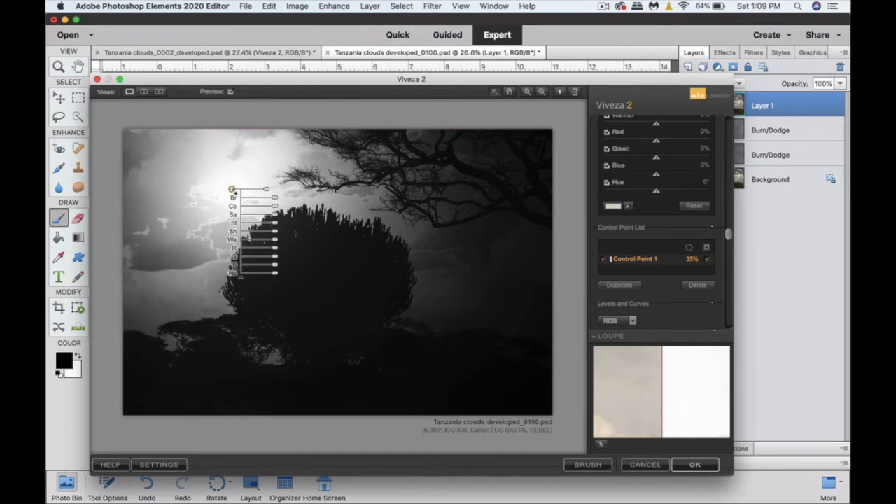
drag(232, 189, 237, 186)
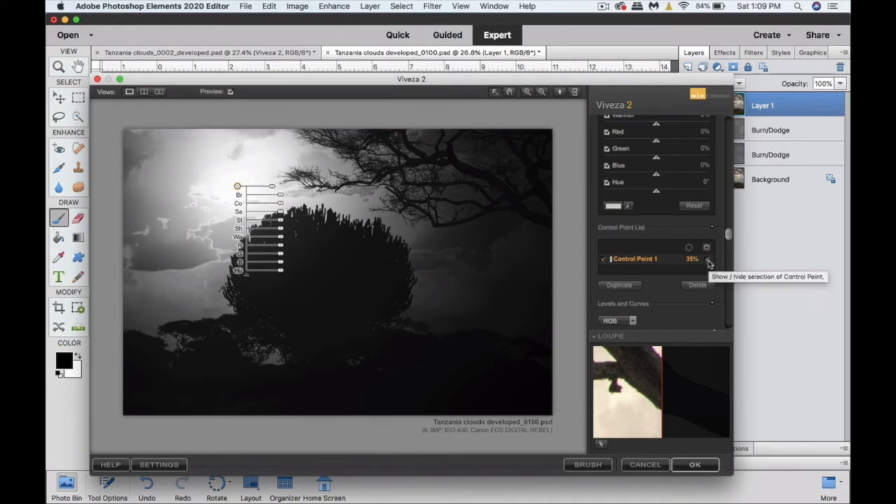
click(709, 262)
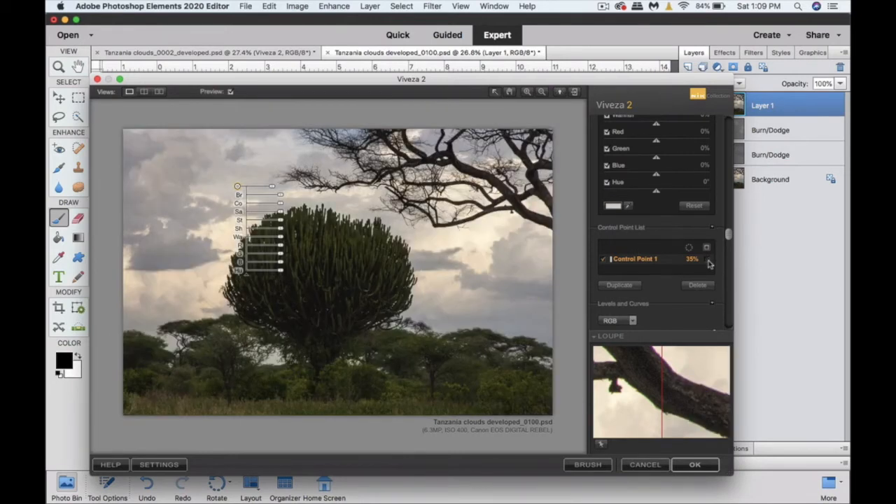
- Set Control Point 1's Structure to 60% and duplicate the point onto the clouds right of the cactus tree
drag(729, 235, 717, 161)
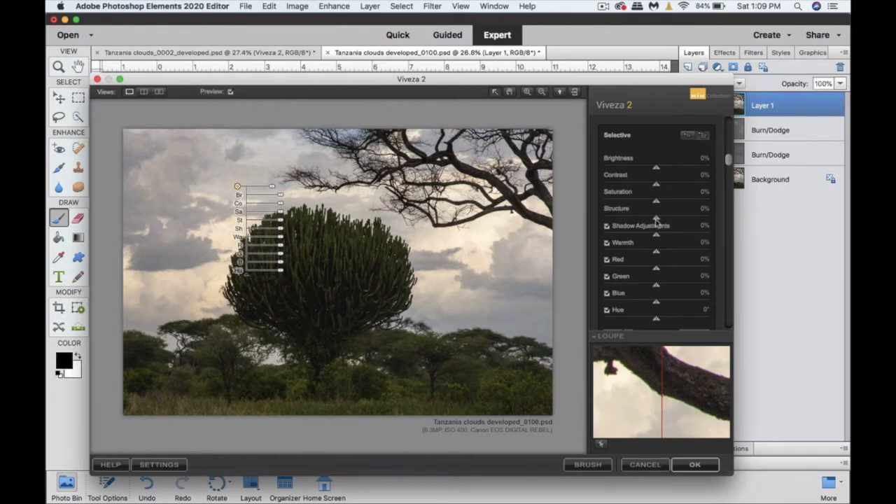
drag(656, 219, 690, 219)
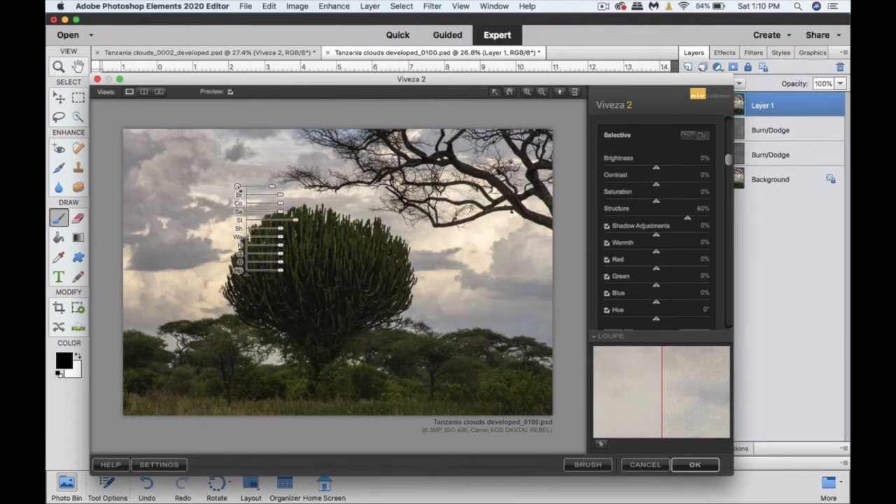
drag(237, 187, 496, 248)
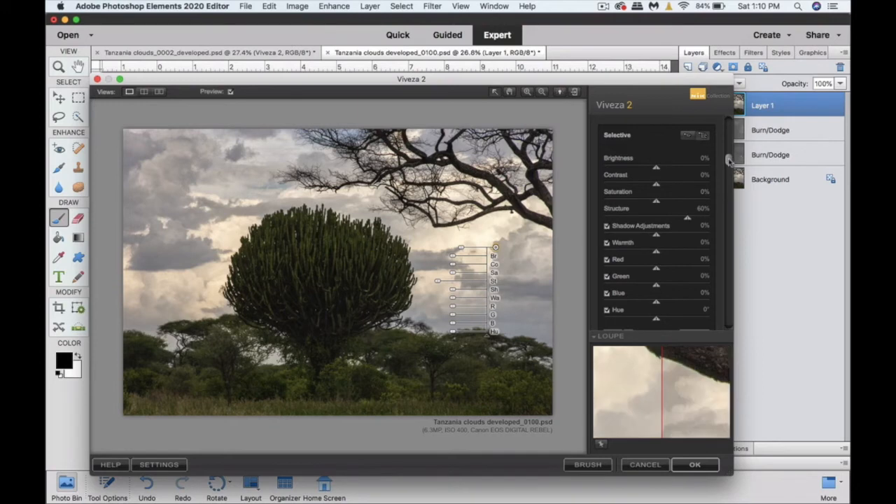
- Show Control Point 2's selection mask, enlarge the point's size to 53%, and hide the mask
drag(729, 160, 742, 265)
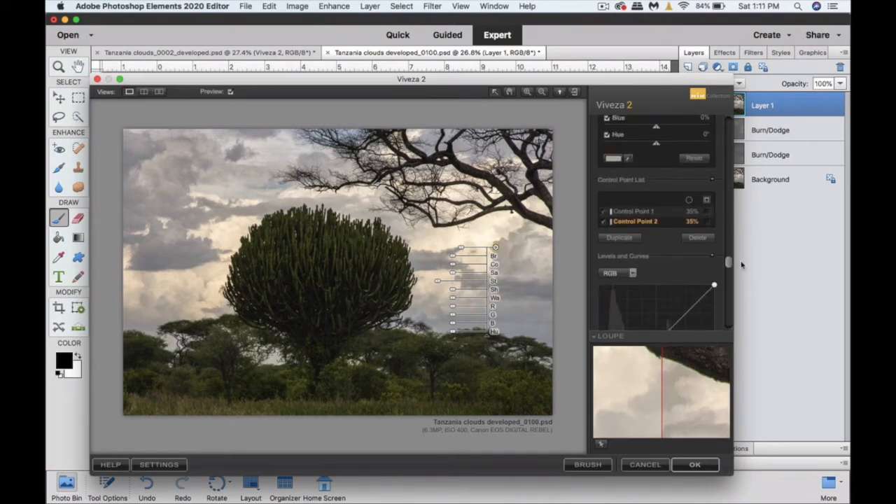
click(707, 222)
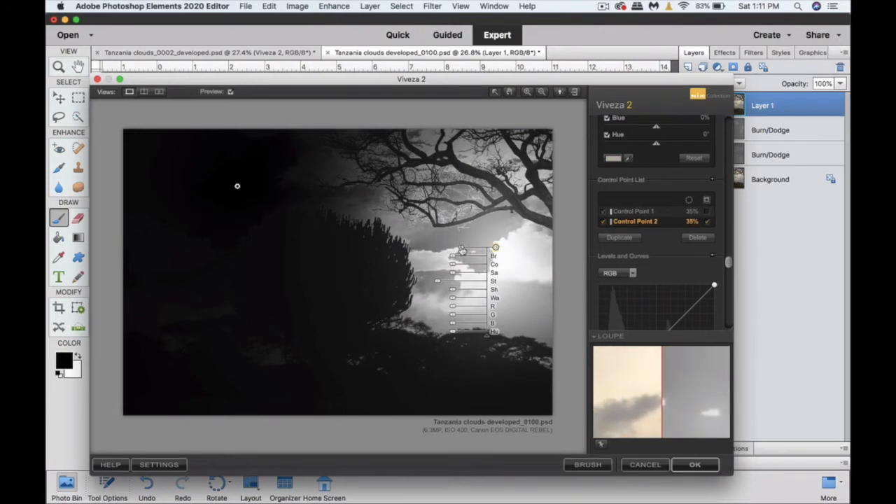
drag(462, 251, 453, 248)
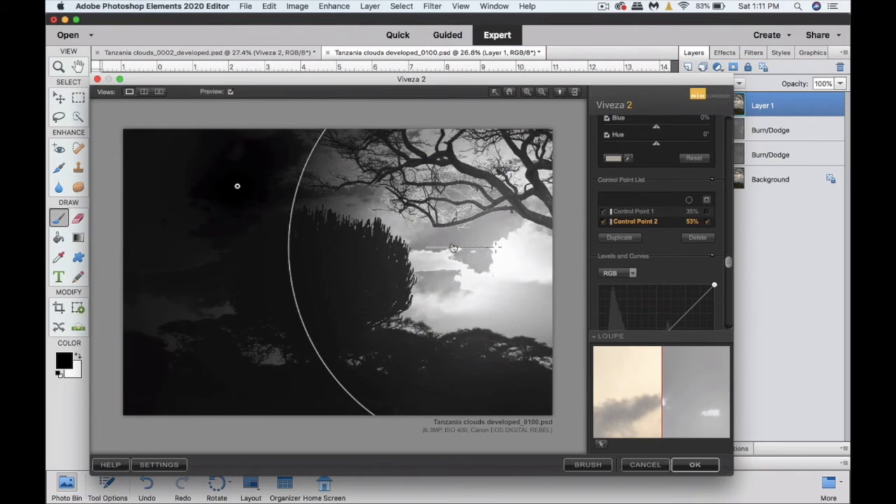
drag(453, 247, 453, 248)
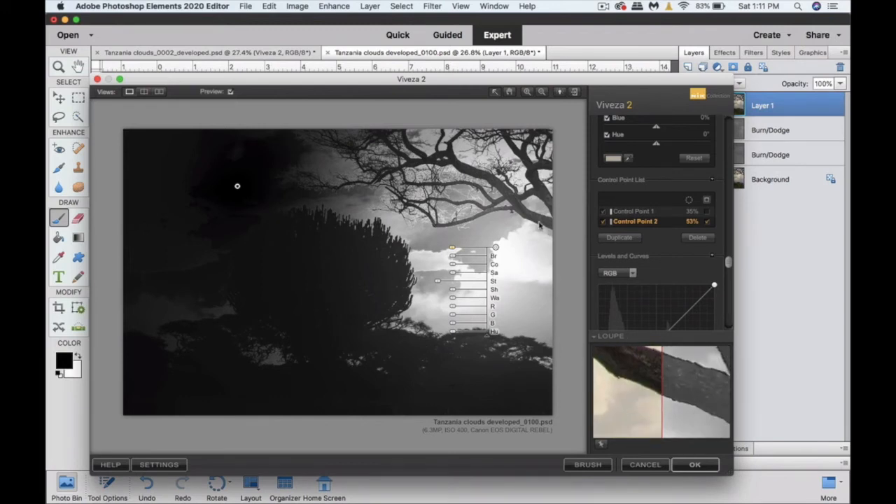
click(709, 224)
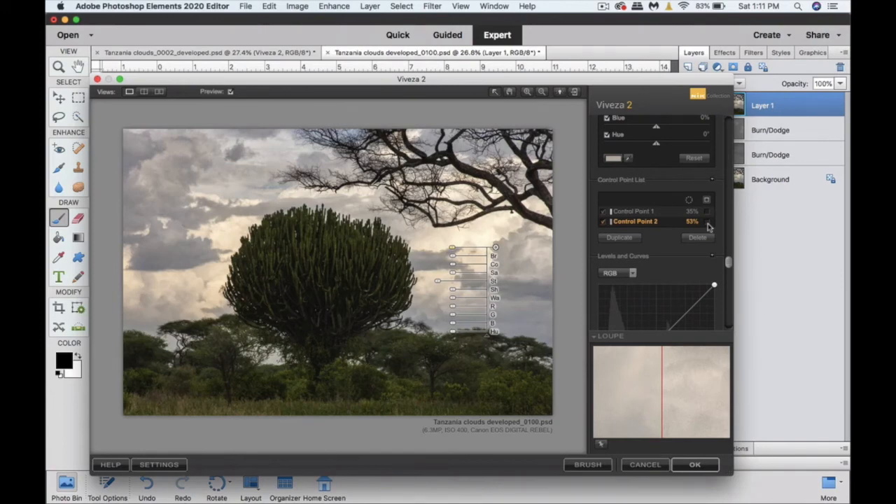
- Deselect the control points, compare the sky with the preview off and on twice, and apply the Viveza 2 adjustments
drag(729, 262, 729, 159)
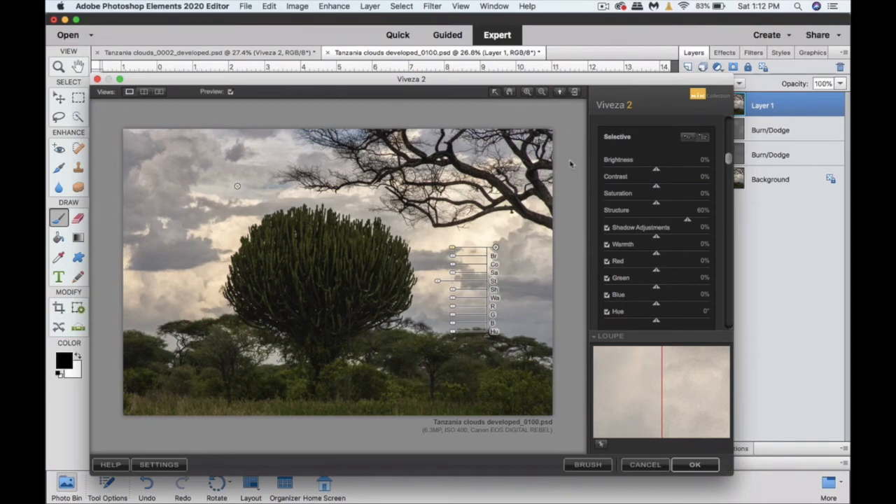
click(572, 187)
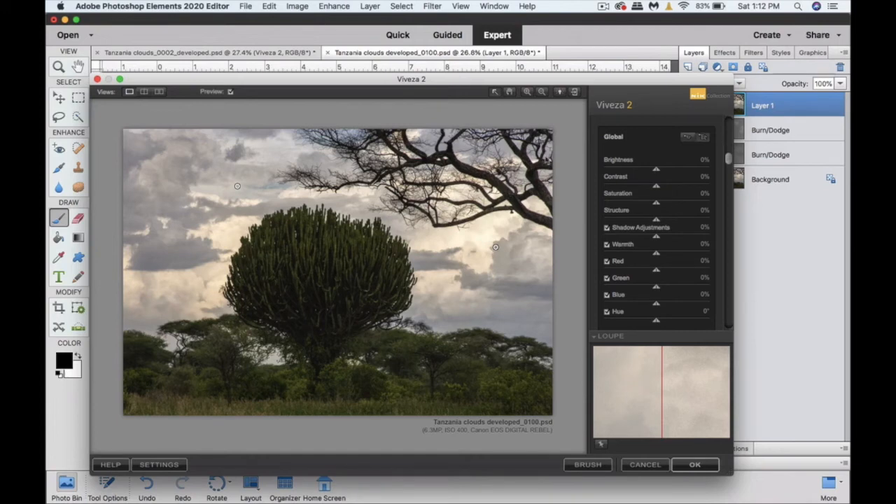
click(230, 92)
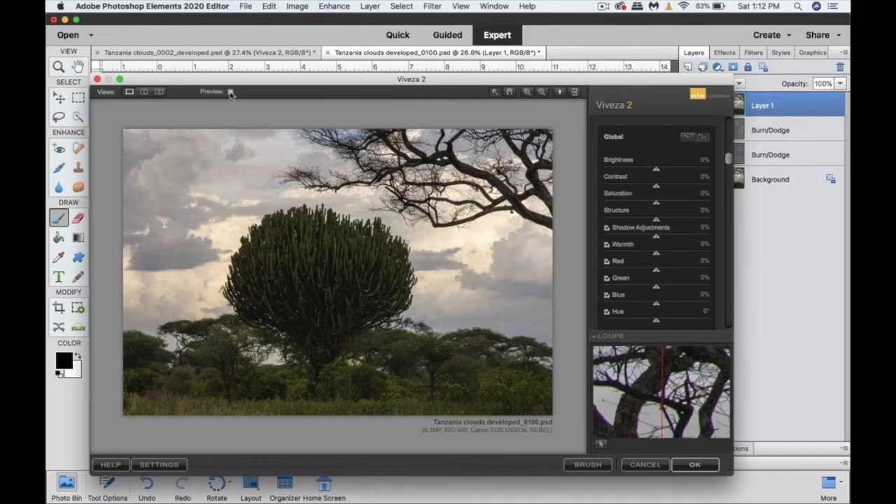
click(230, 91)
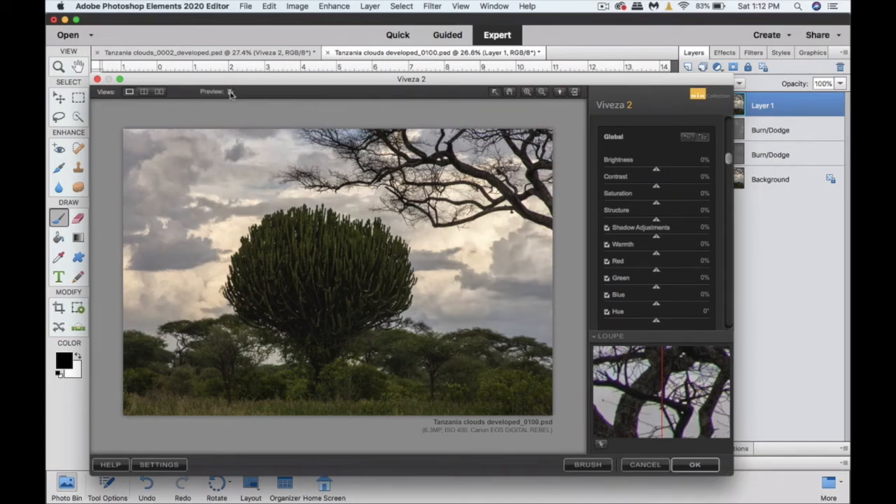
click(230, 92)
click(230, 92)
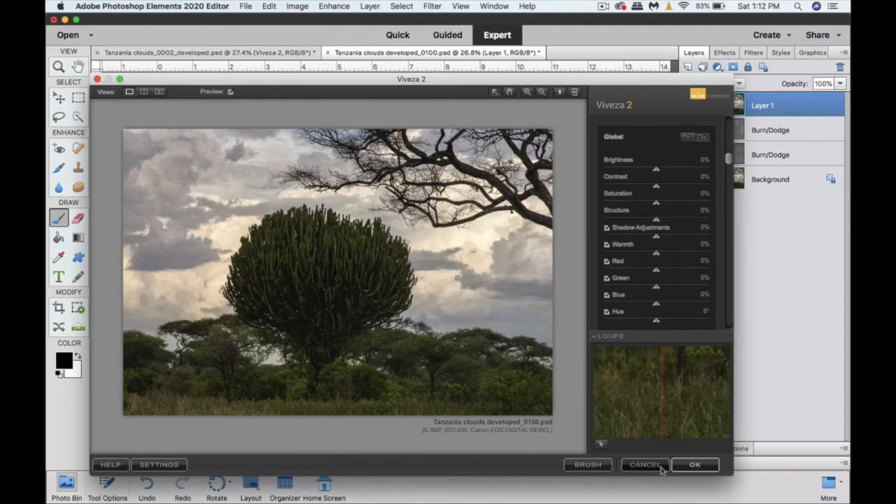
click(697, 466)
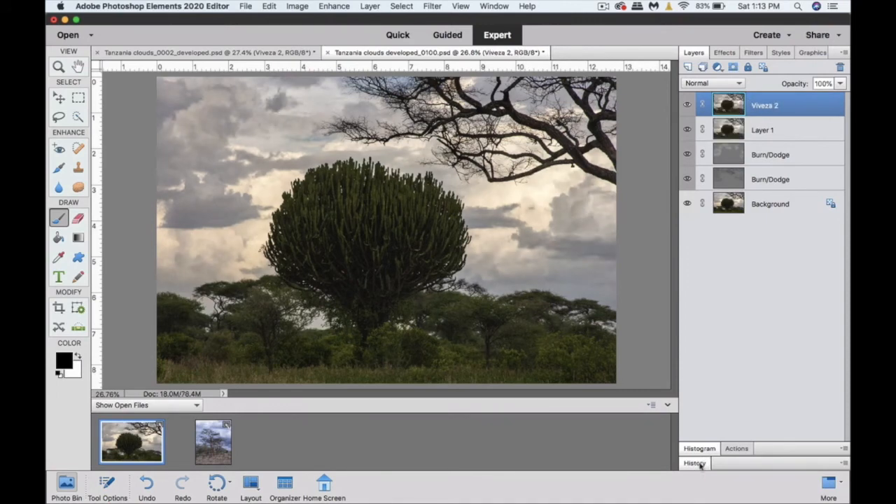
- Switch the new Viveza 2 layer off and on to compare its effect, and try varying the layer's opacity
click(687, 105)
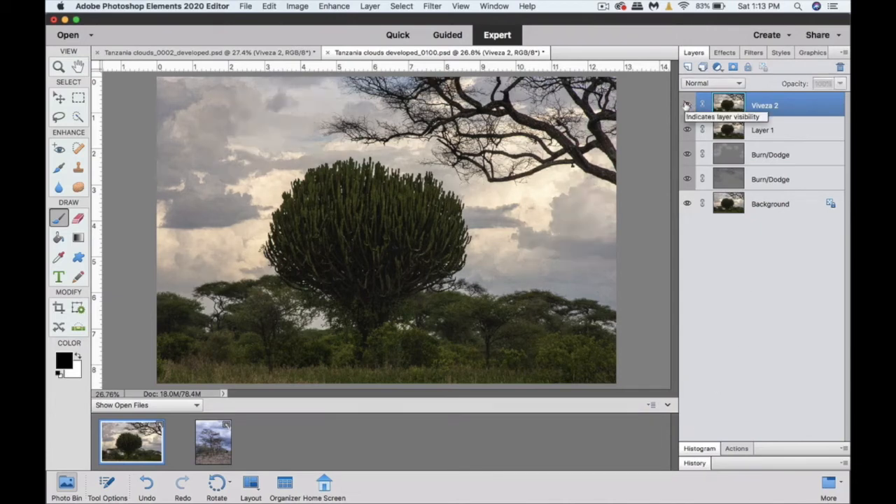
click(687, 105)
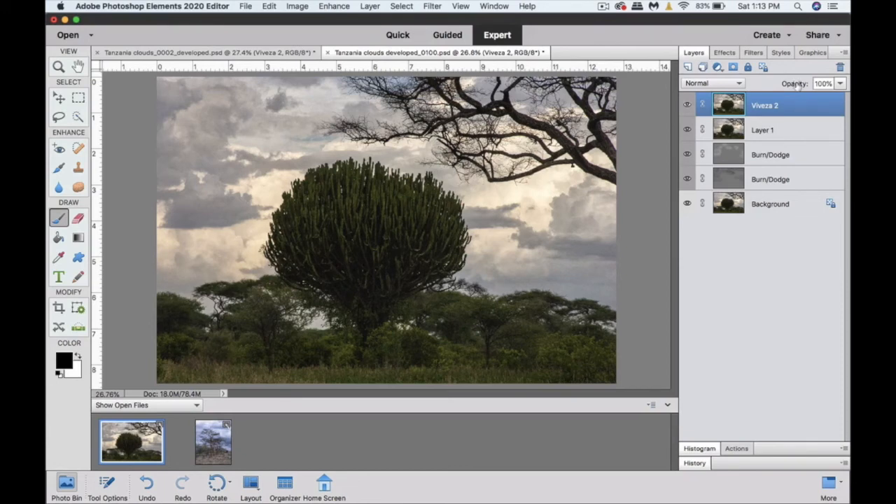
drag(796, 83, 792, 84)
mouse_move(790, 84)
mouse_down()
mouse_move(810, 82)
mouse_move(801, 84)
mouse_up()
- Switch to Tanzania clouds_0002_developed.psd and delete its Viveza 2 layer
click(214, 445)
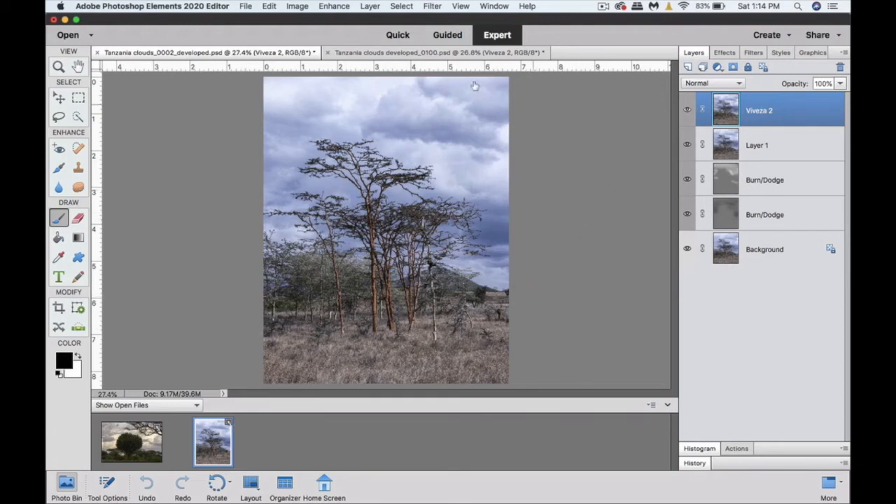
click(370, 6)
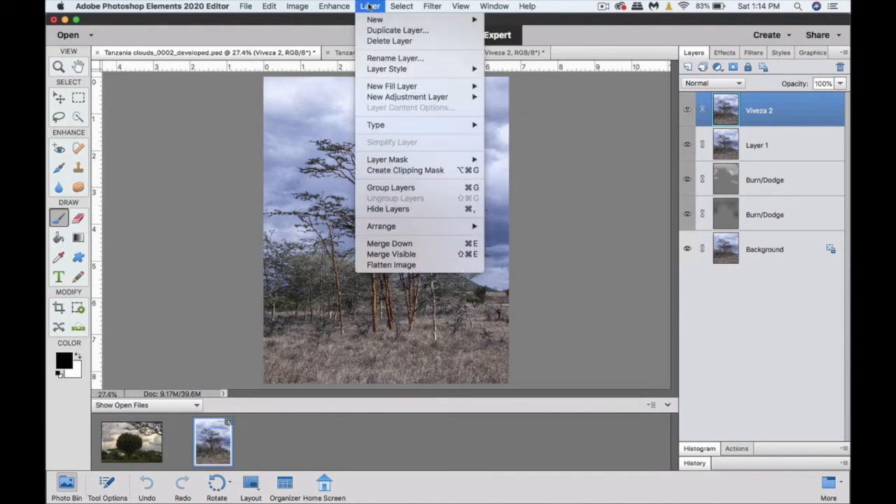
click(378, 41)
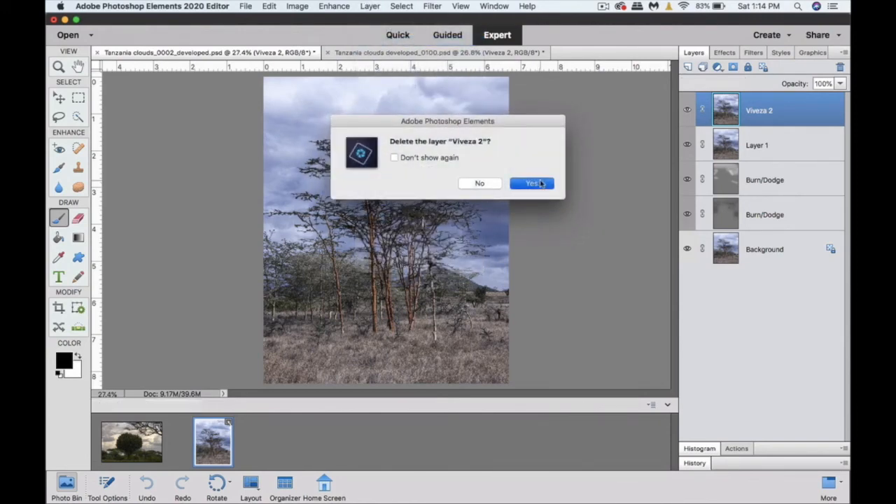
click(533, 183)
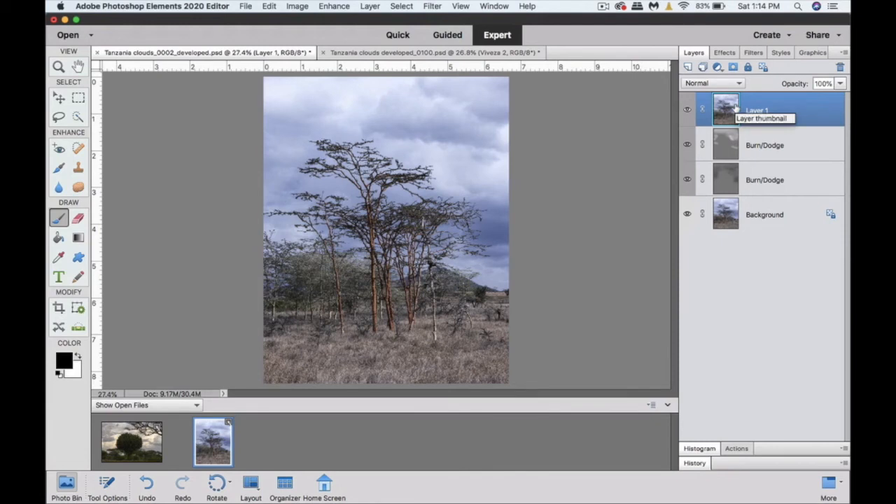
- Open Layer 1 in Viveza 2, add a control point on the sky just above the tall tree, and enlarge its size to 52%
click(431, 6)
mouse_move(489, 217)
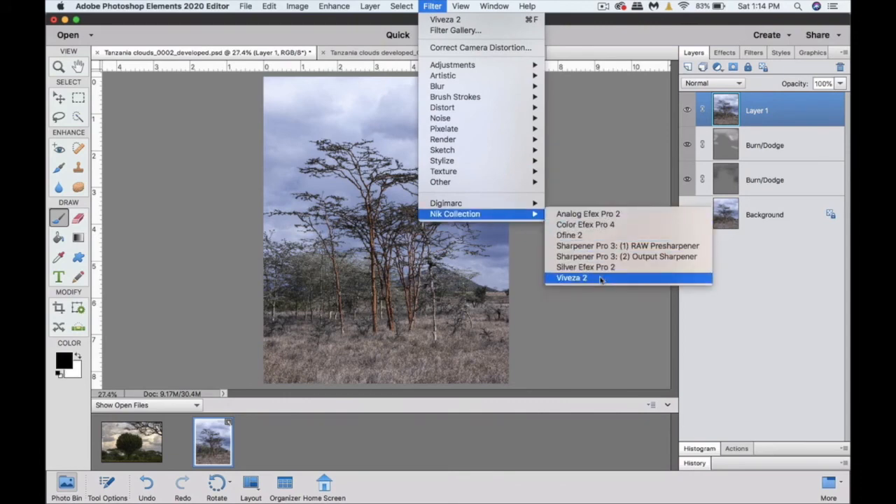
click(601, 281)
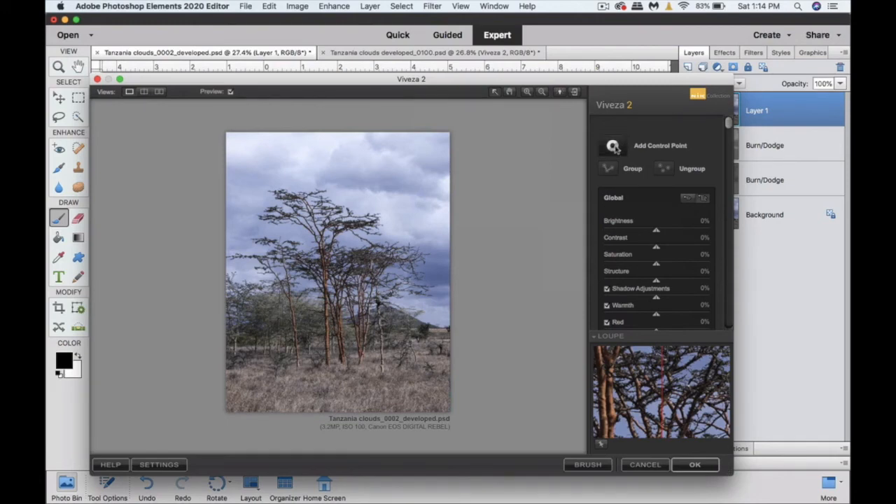
click(614, 146)
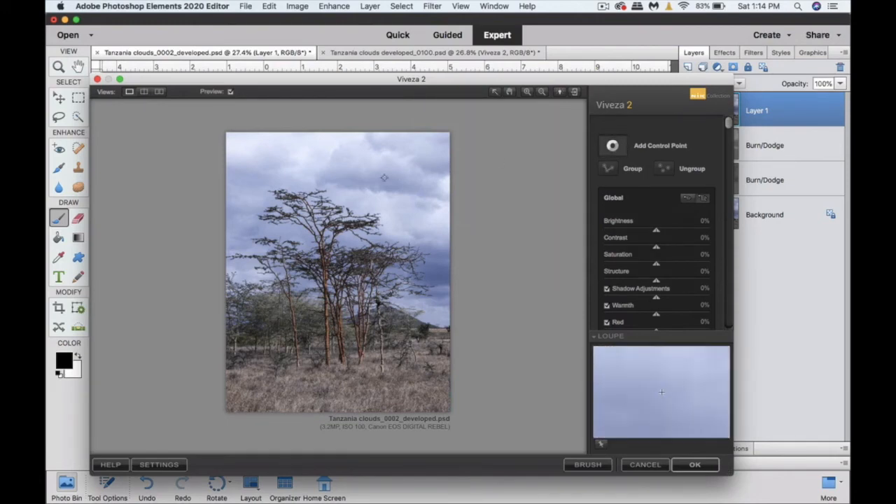
click(343, 190)
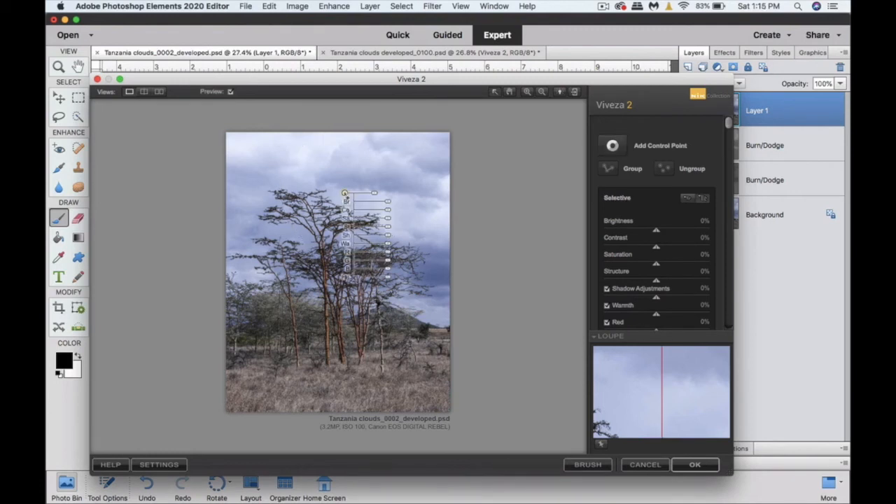
drag(375, 194, 388, 198)
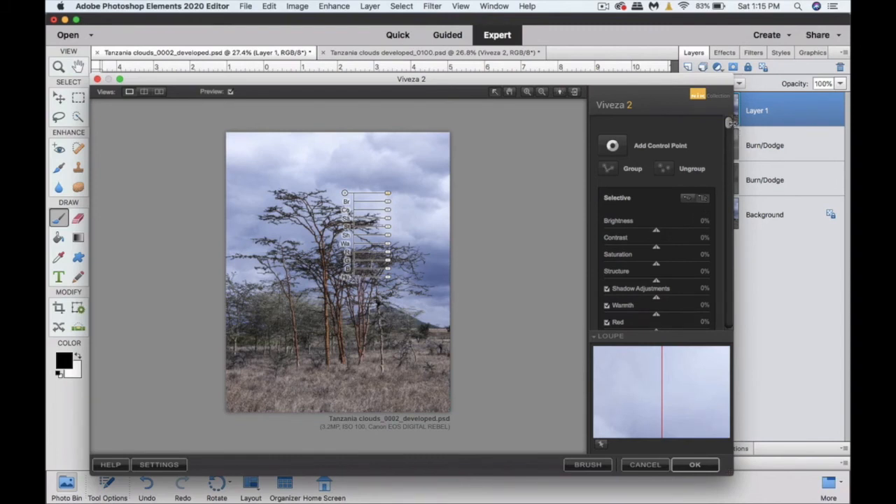
- Show Control Point 1's selection mask, try the point on a darker cloud, return it to the bright sky above the tree, and hide the mask
drag(729, 123, 729, 269)
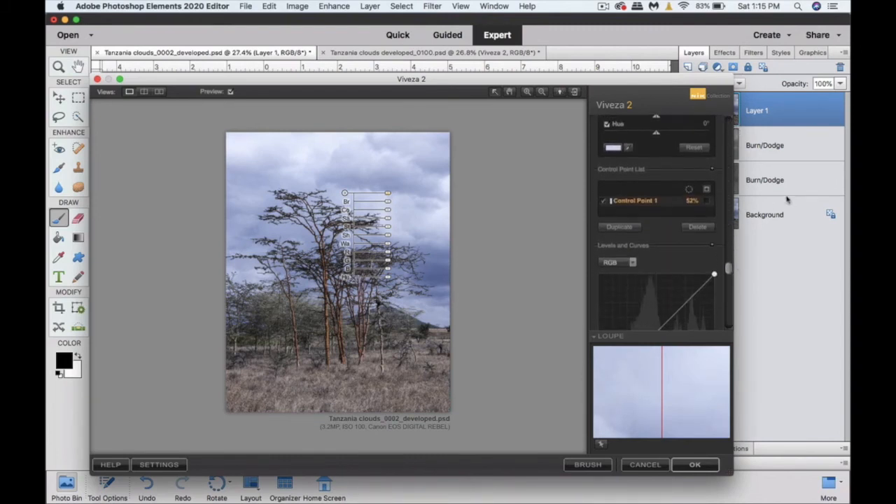
click(708, 202)
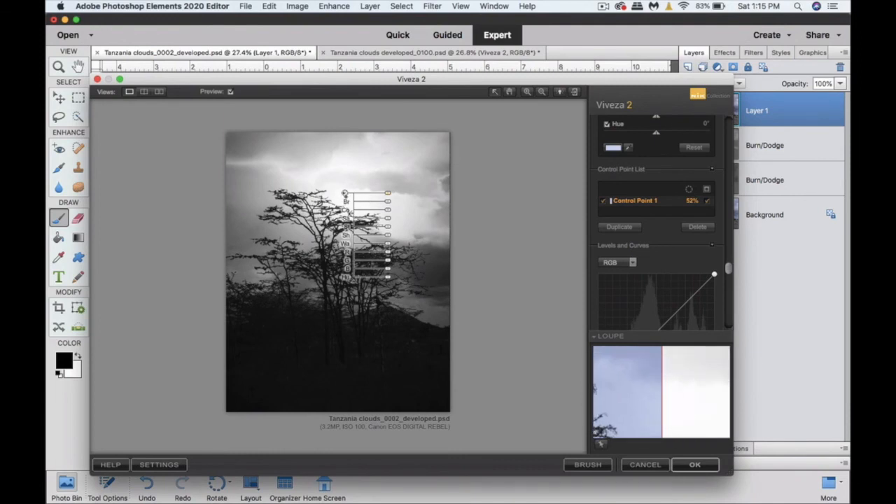
drag(345, 194, 362, 189)
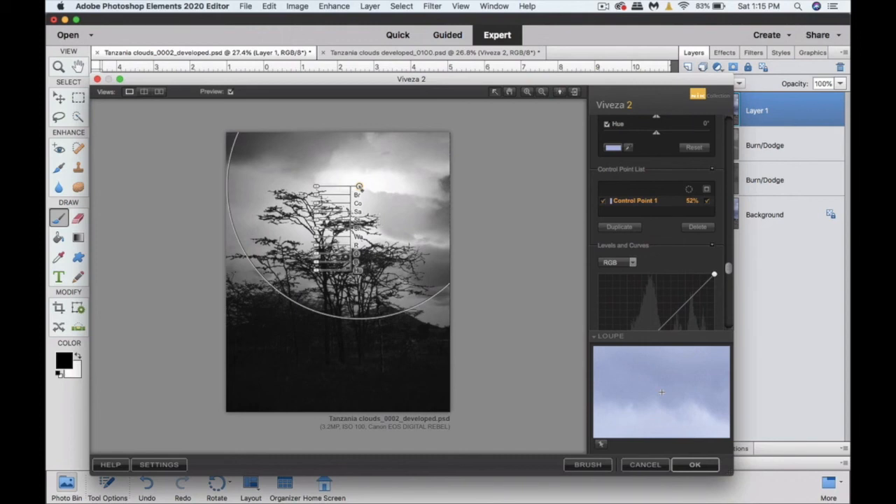
drag(359, 187, 344, 191)
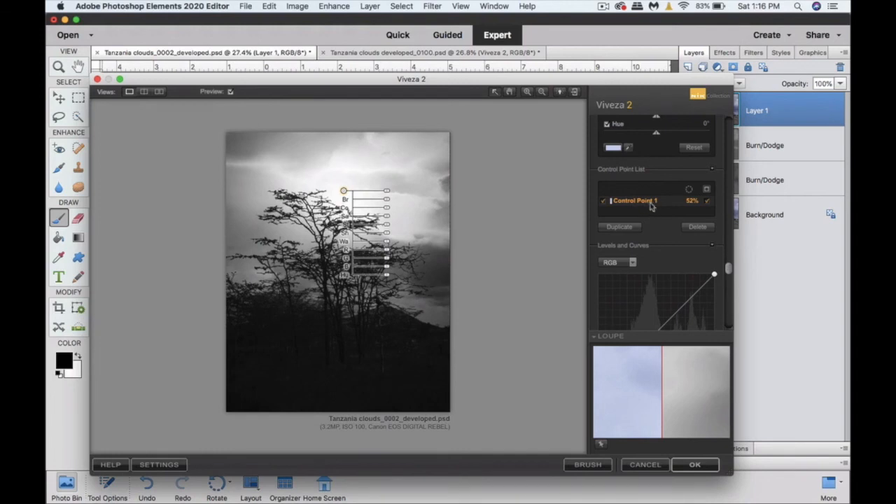
click(708, 202)
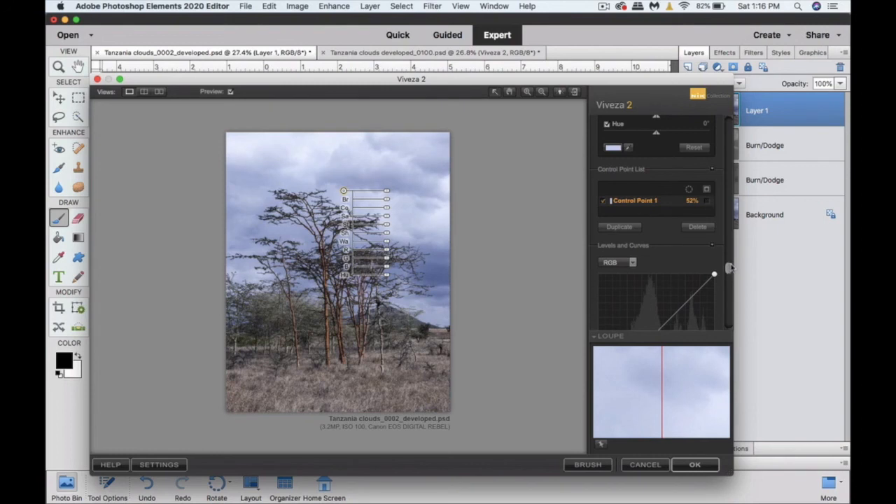
- Set Control Point 1's structure to 61% and compare the sky with the preview off and on
drag(728, 268, 727, 154)
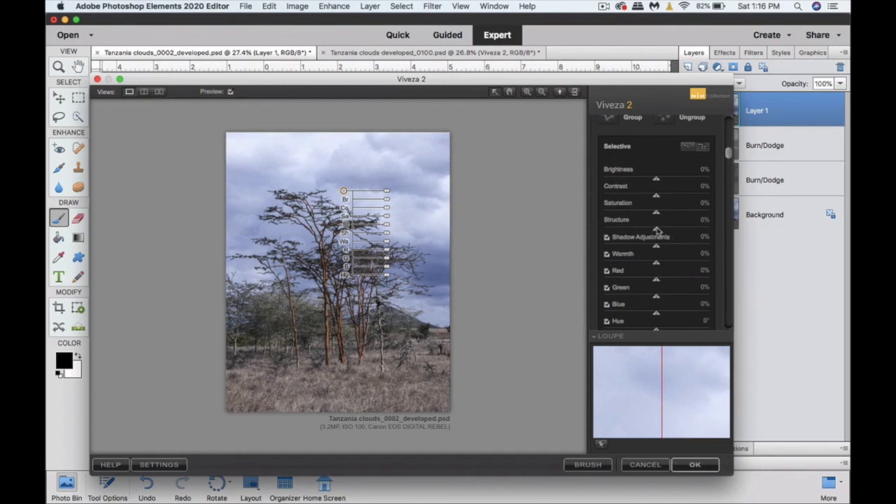
drag(657, 231, 689, 231)
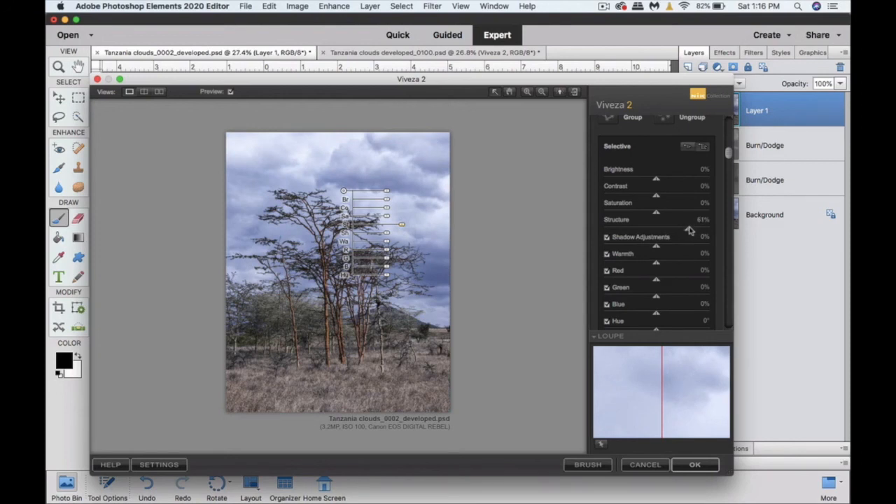
click(231, 92)
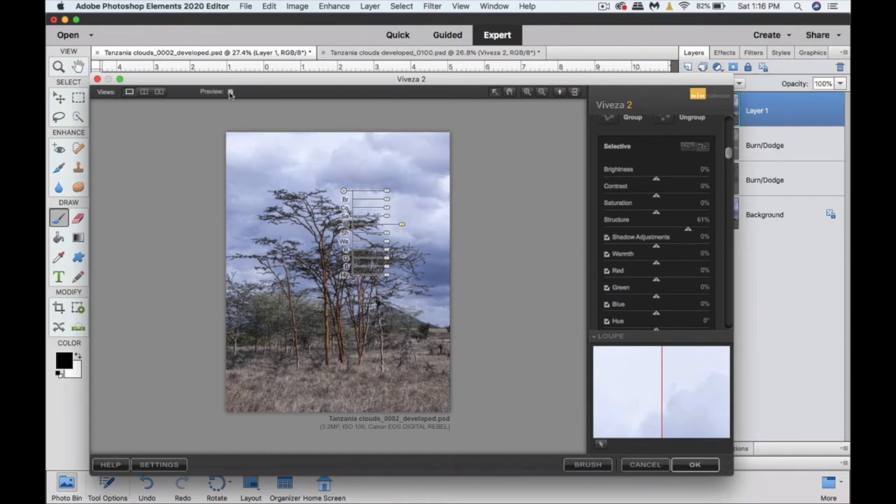
click(230, 92)
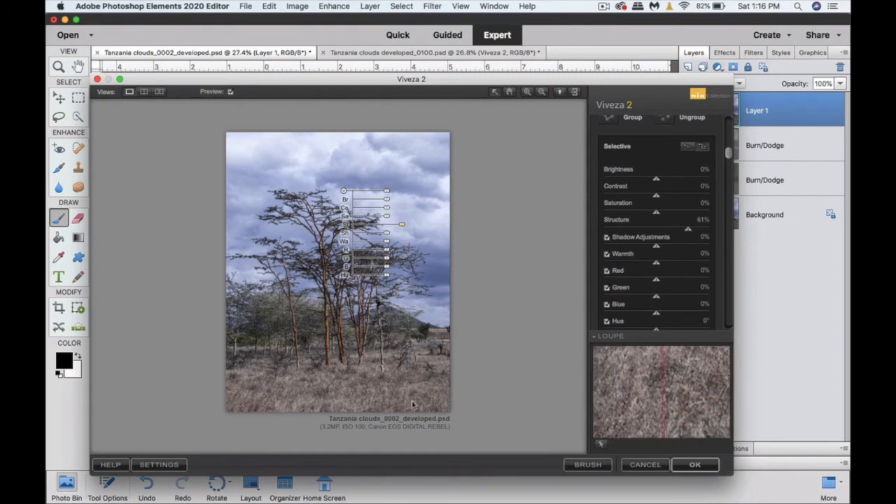
- Apply the Viveza 2 adjustments and switch the resulting layer off and on to compare its effect on the tree photo
click(696, 466)
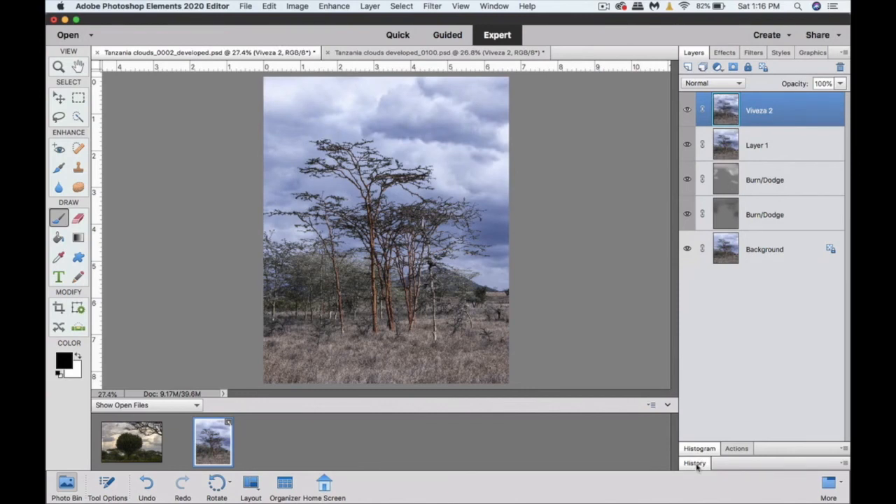
click(687, 111)
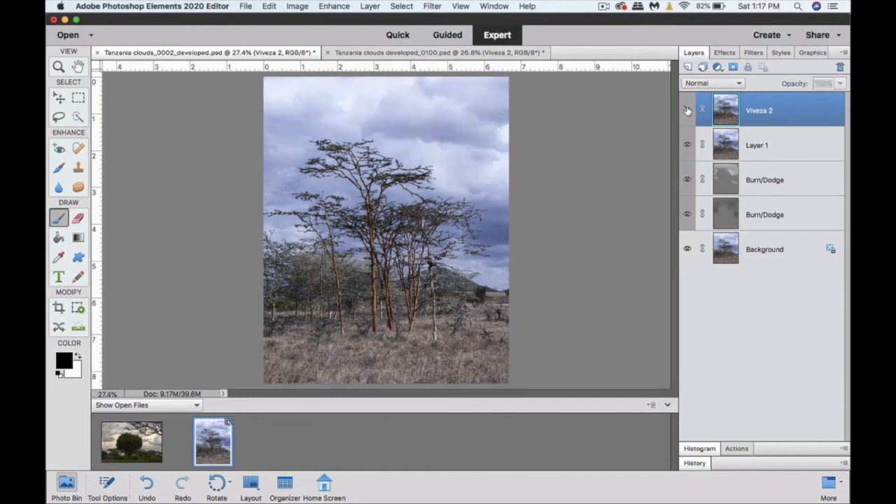
click(687, 111)
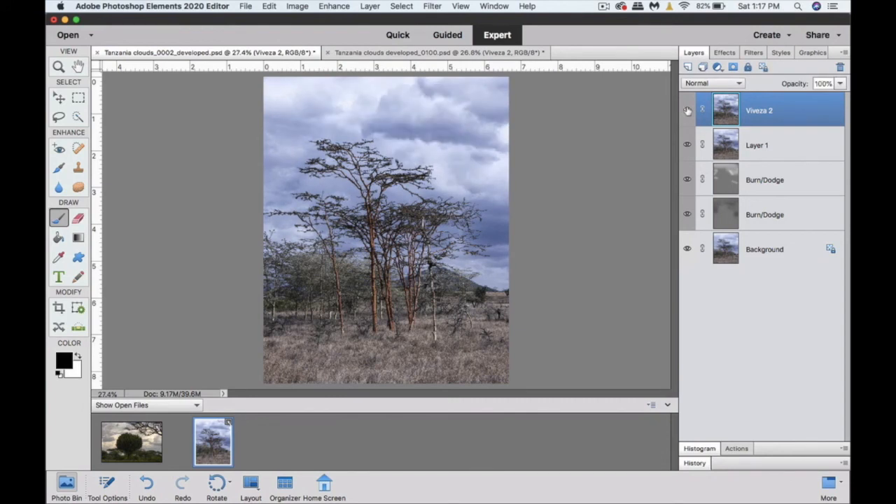